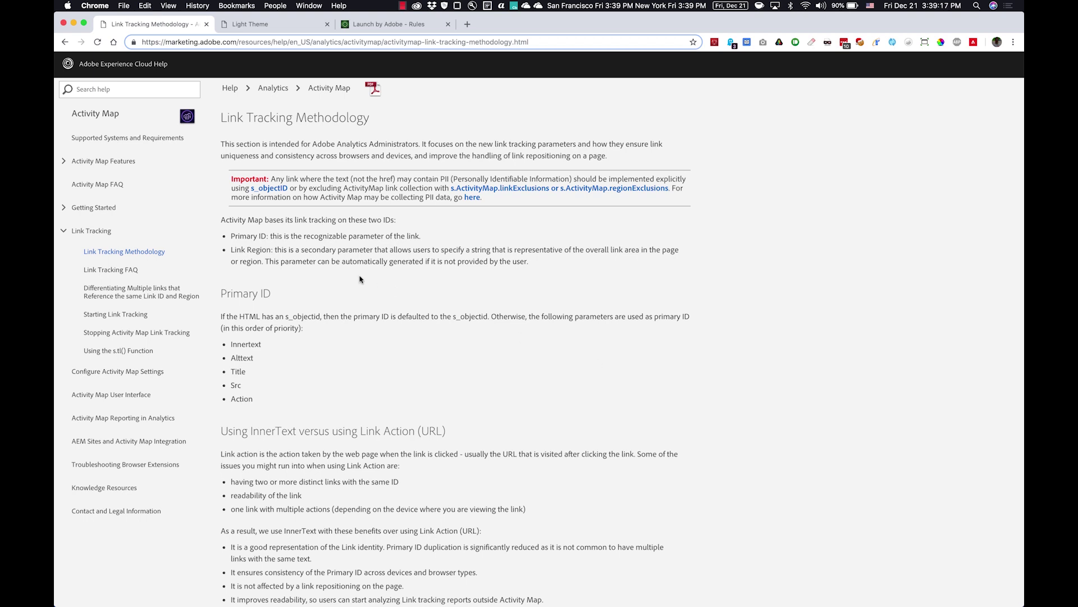
Read the Activity Map overview help, then go back to the Link Tracking Methodology page
click(100, 118)
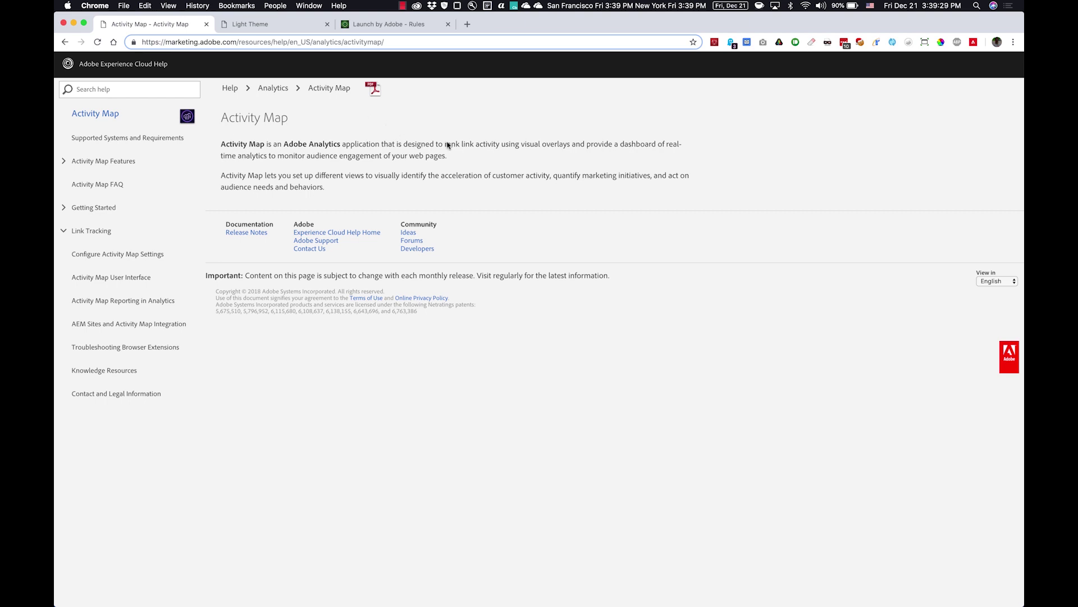
drag(446, 144, 567, 146)
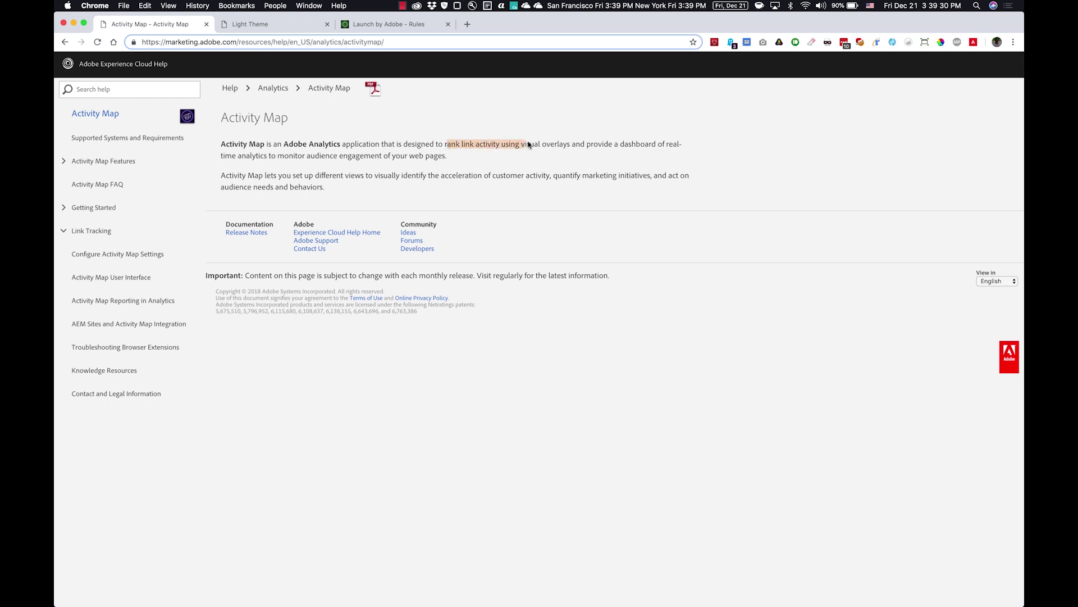
click(612, 163)
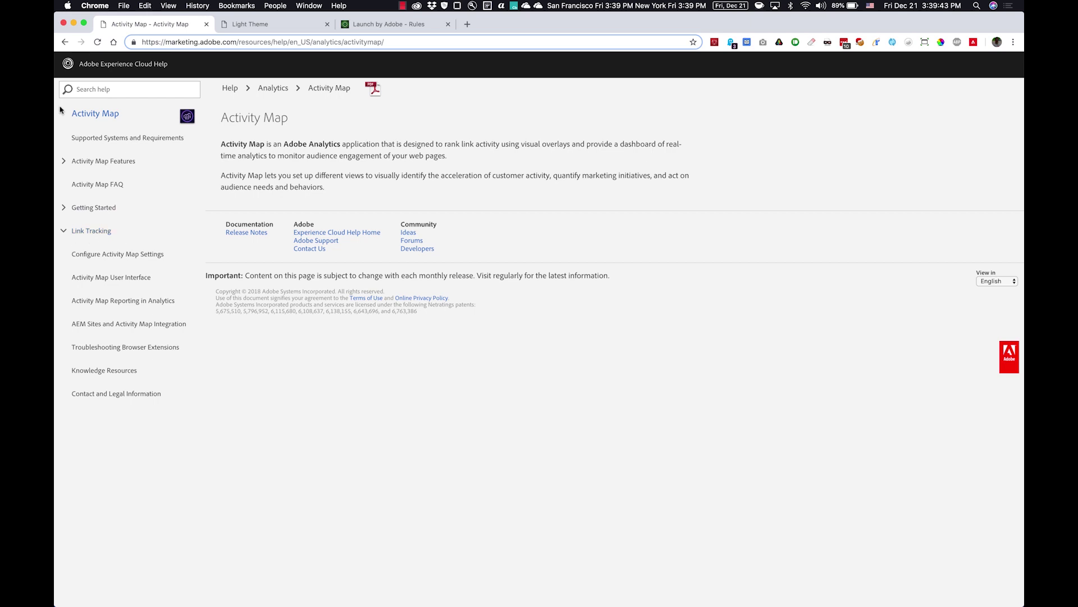
click(64, 42)
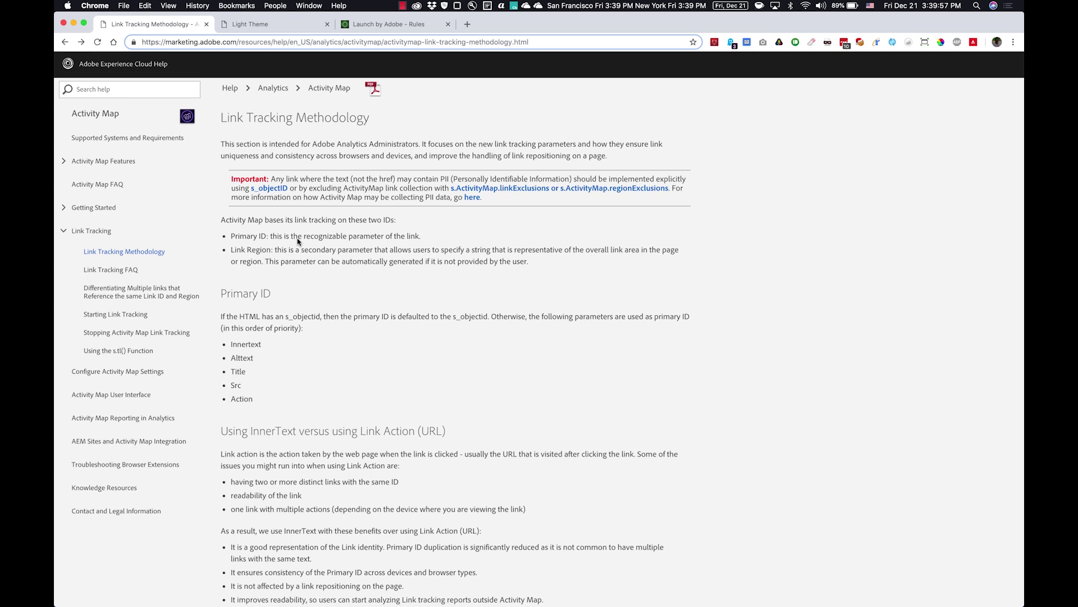
Check the Launch property's installed extensions, then return via the help page to the Light Theme page
key(super+3)
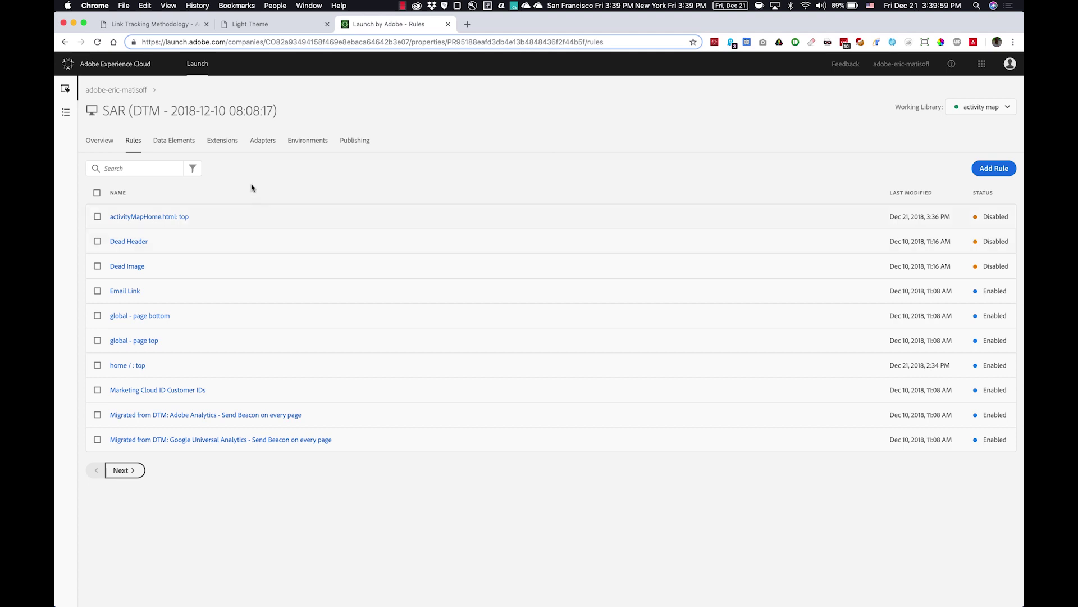
click(228, 145)
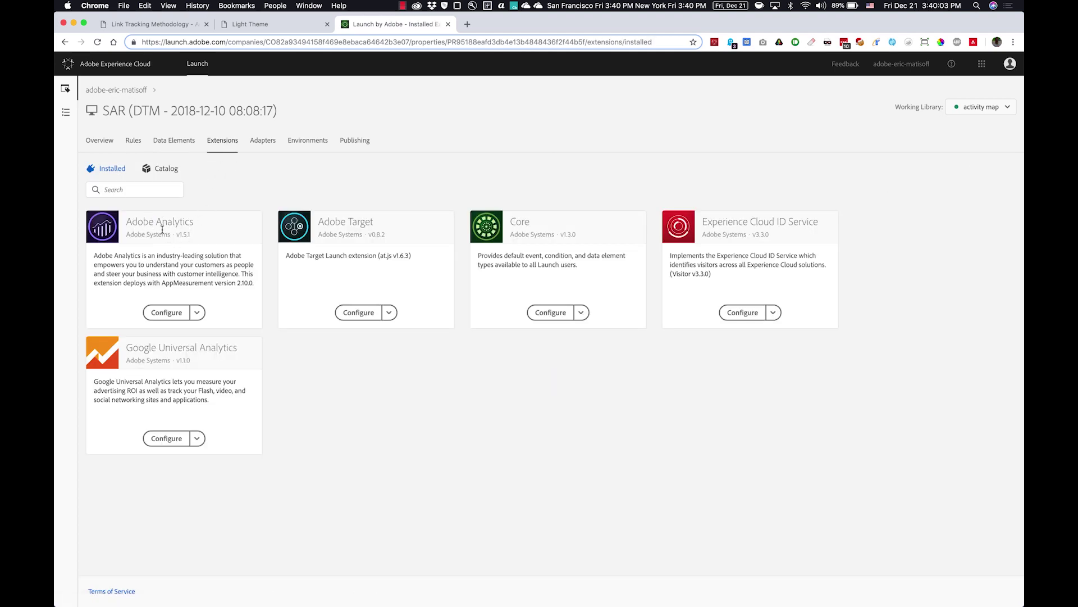
key(super+1)
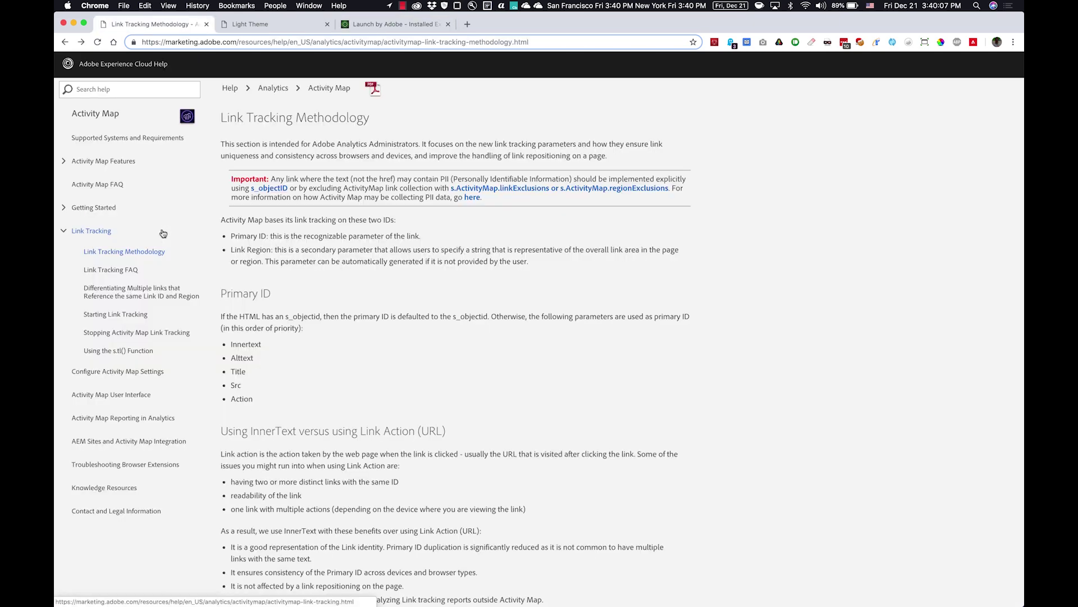
key(super+2)
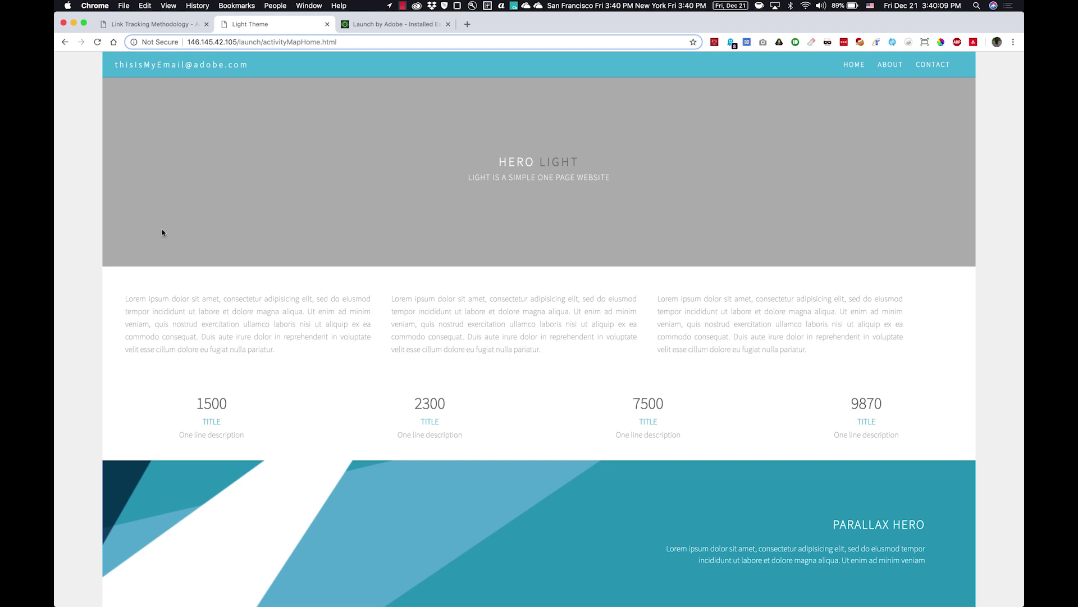
scroll(268, 252, down, 1)
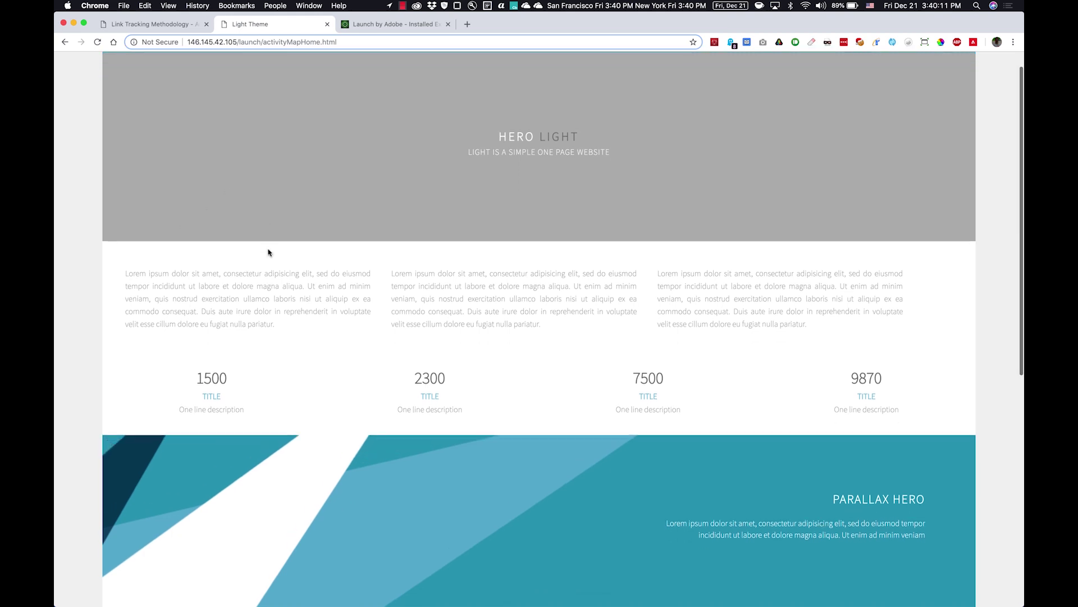
scroll(268, 252, down, 4)
scroll(268, 252, up, 5)
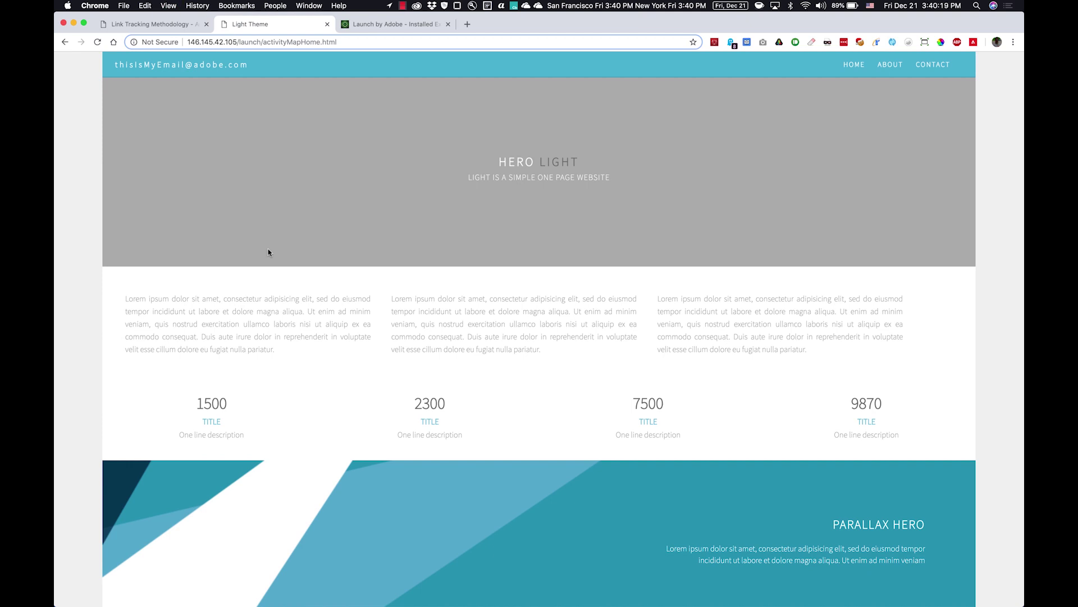
key(cmd+alt+i)
key(super+alt+i)
Open the Experience Cloud Debugger's Analytics tab and expand the matisoftglobal hits table
click(714, 43)
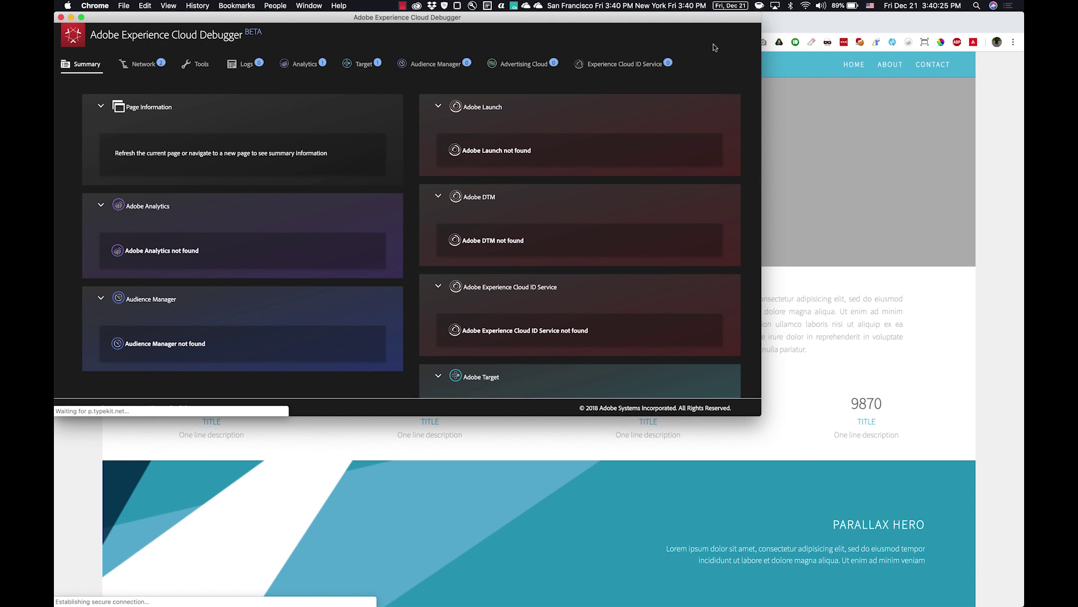
click(305, 64)
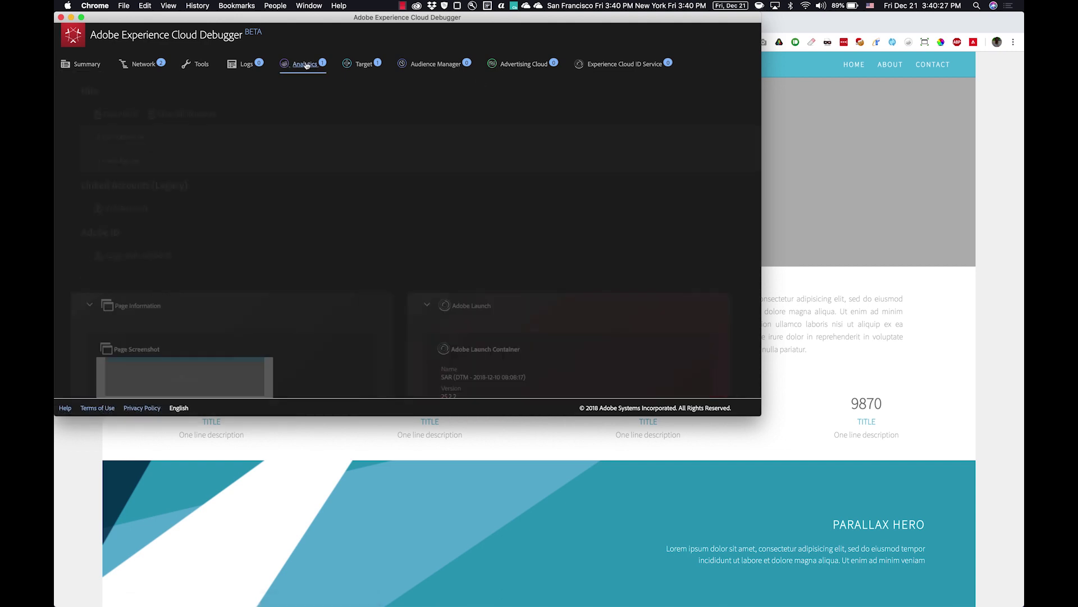
click(85, 161)
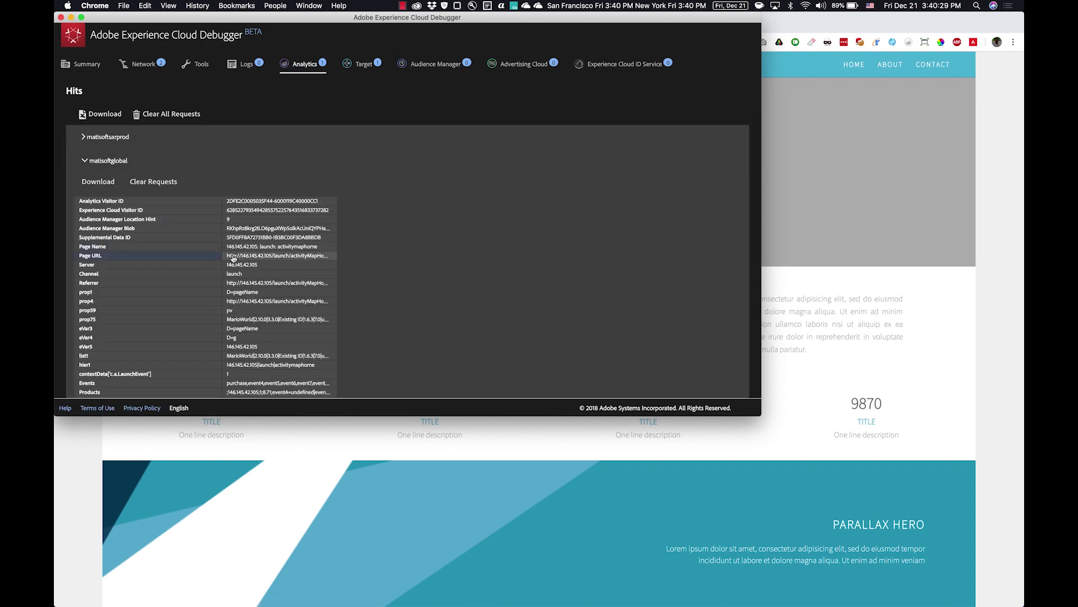
scroll(234, 258, down, 4)
scroll(234, 258, down, 1)
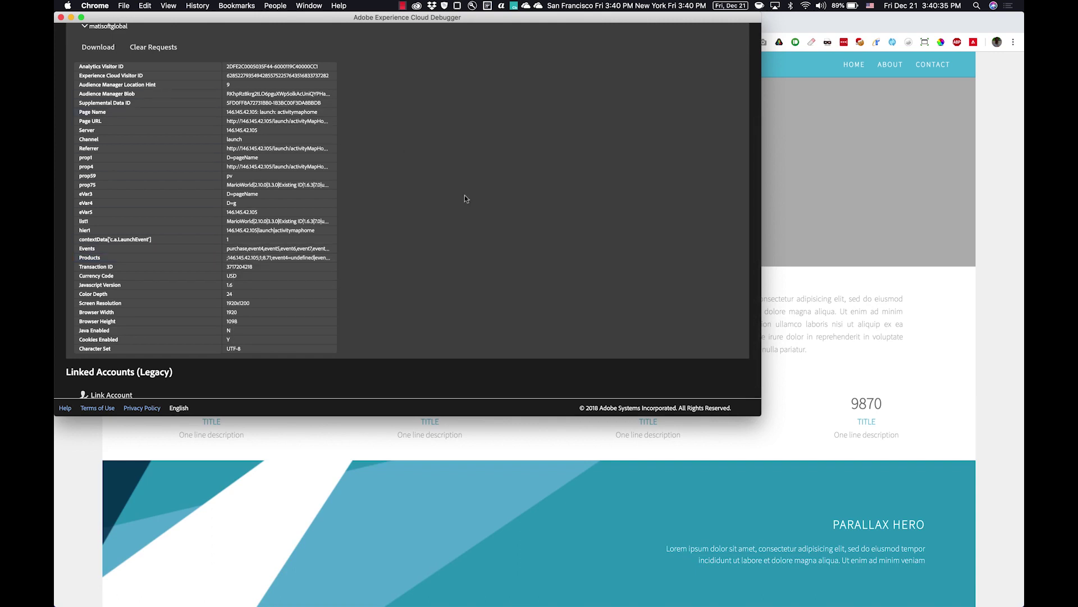
Click the page's HOME link and review the new hit showing link HOME, region home
click(793, 292)
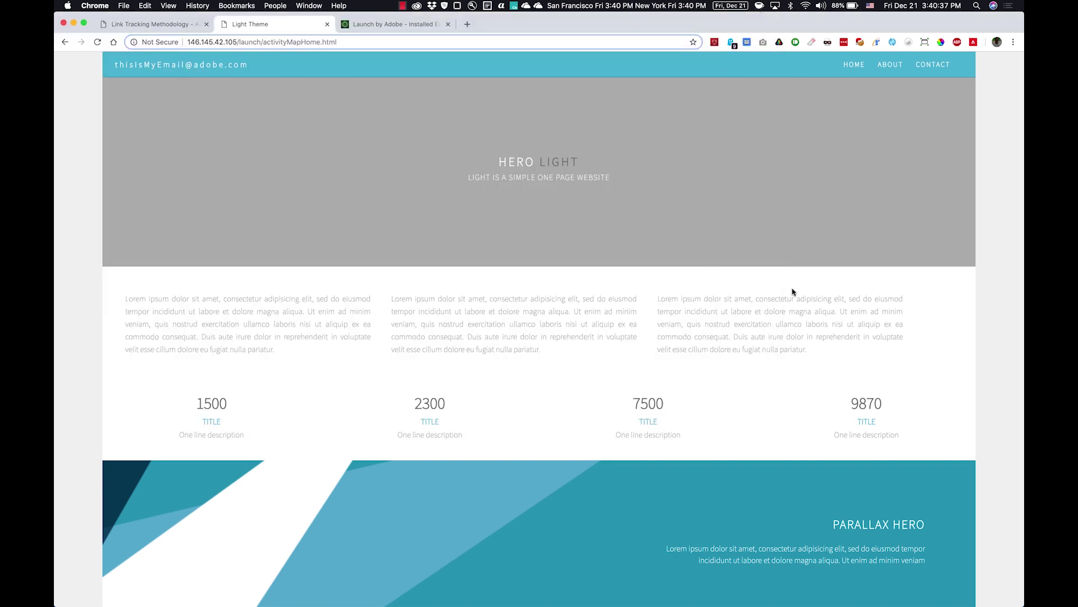
click(850, 66)
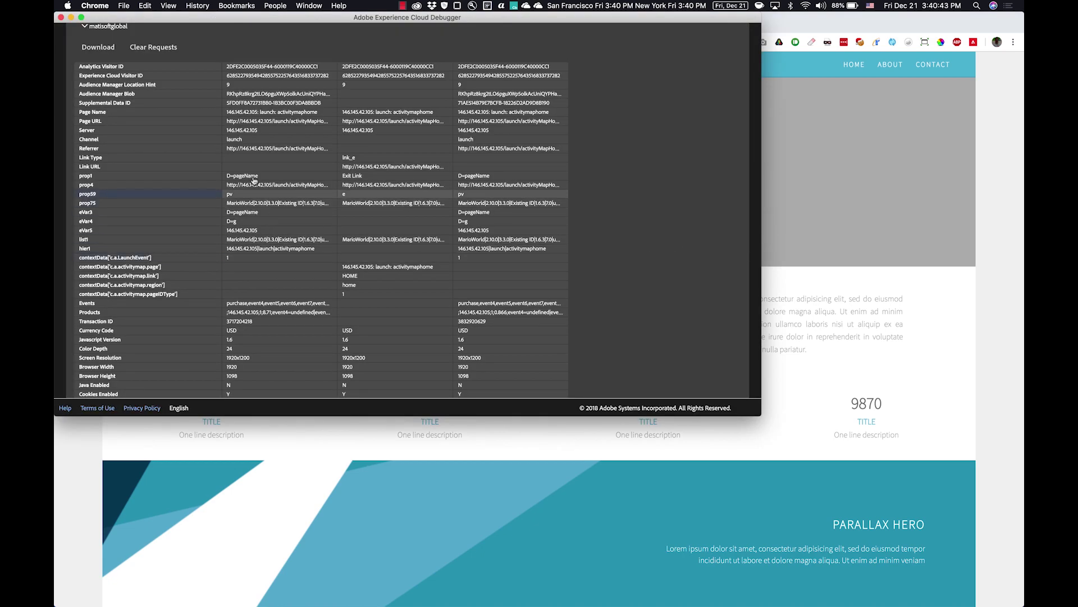
scroll(251, 176, up, 2)
scroll(251, 176, down, 3)
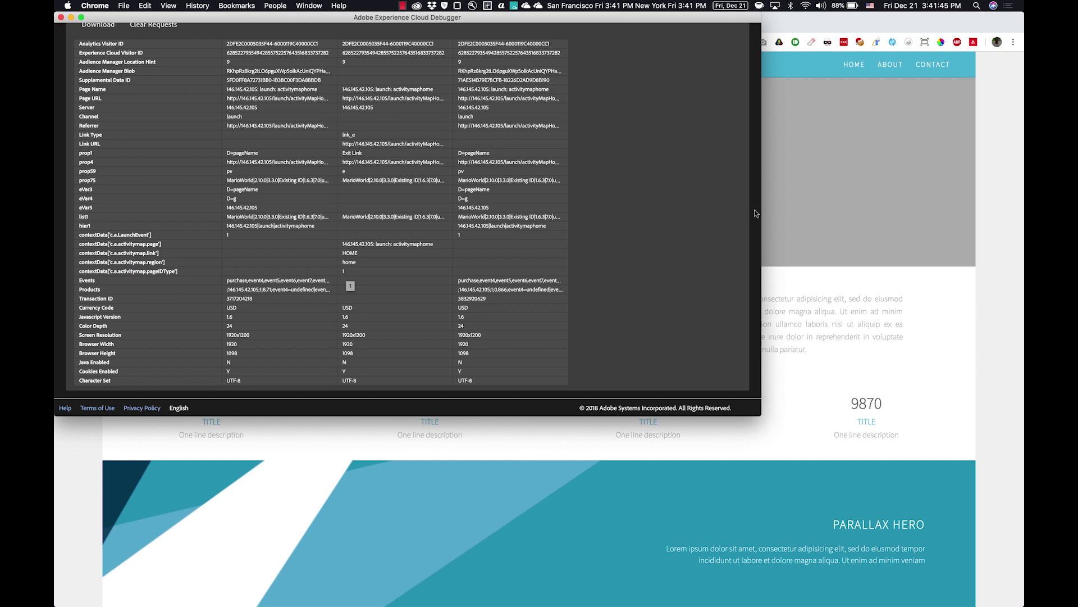
Clear all debugger requests, click the email link, and inspect the hit with region email
click(820, 169)
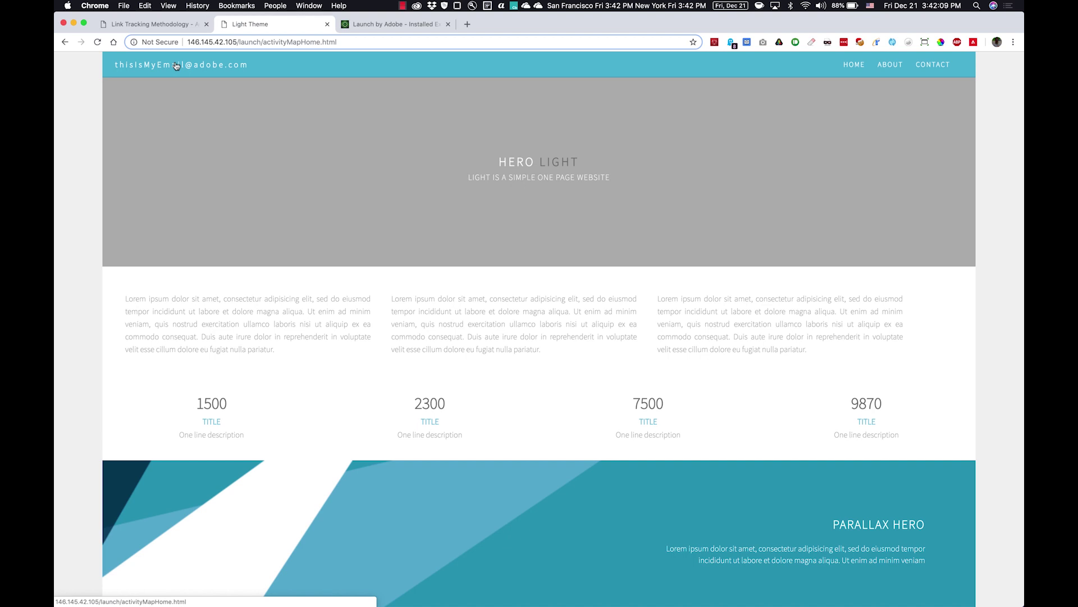
key(super+grave)
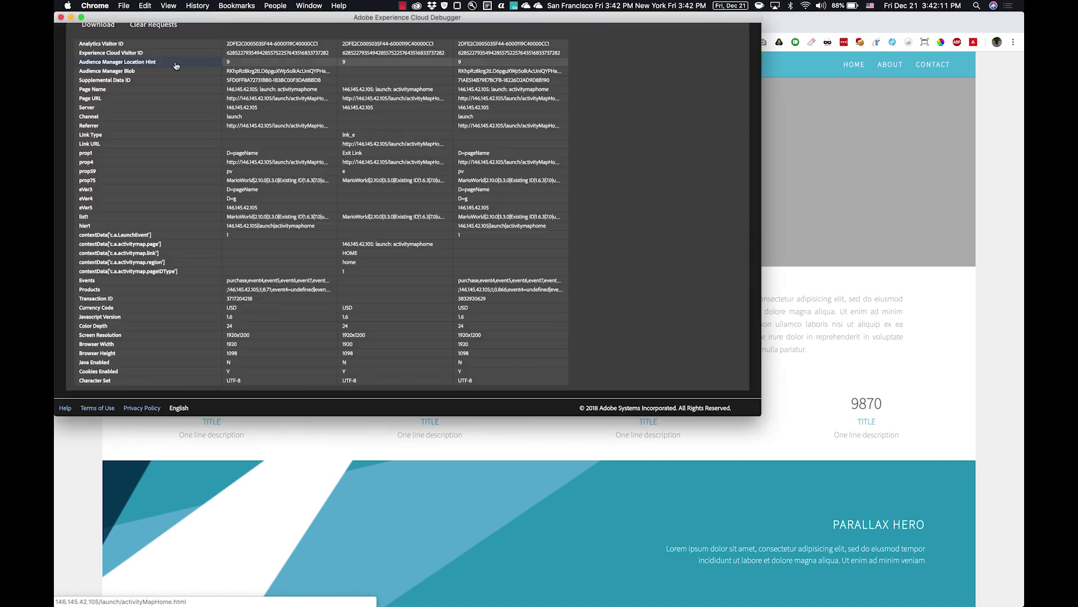
click(166, 114)
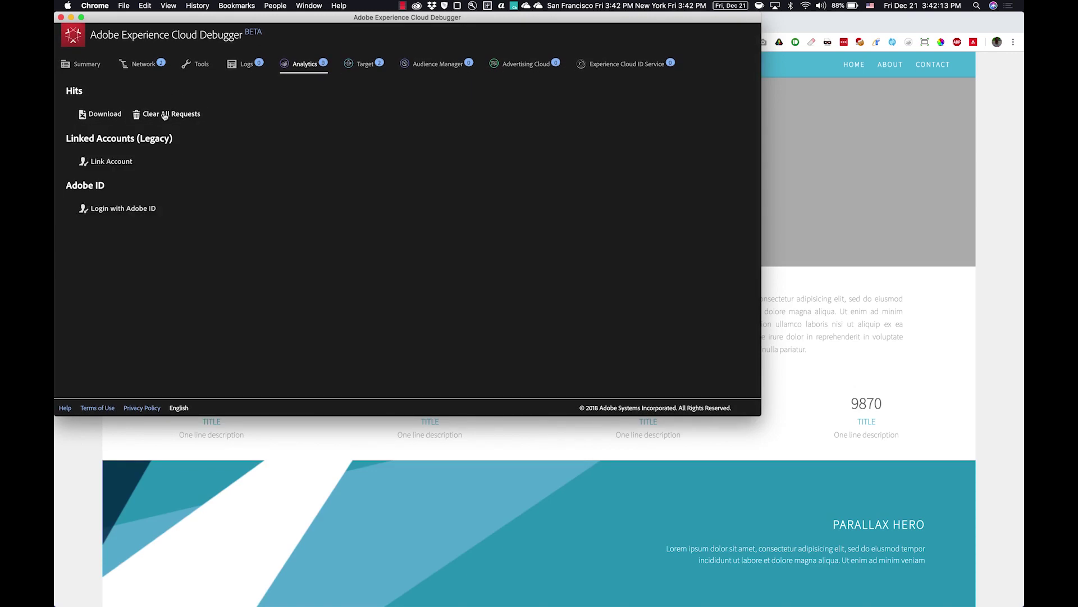
key(super+grave)
click(166, 66)
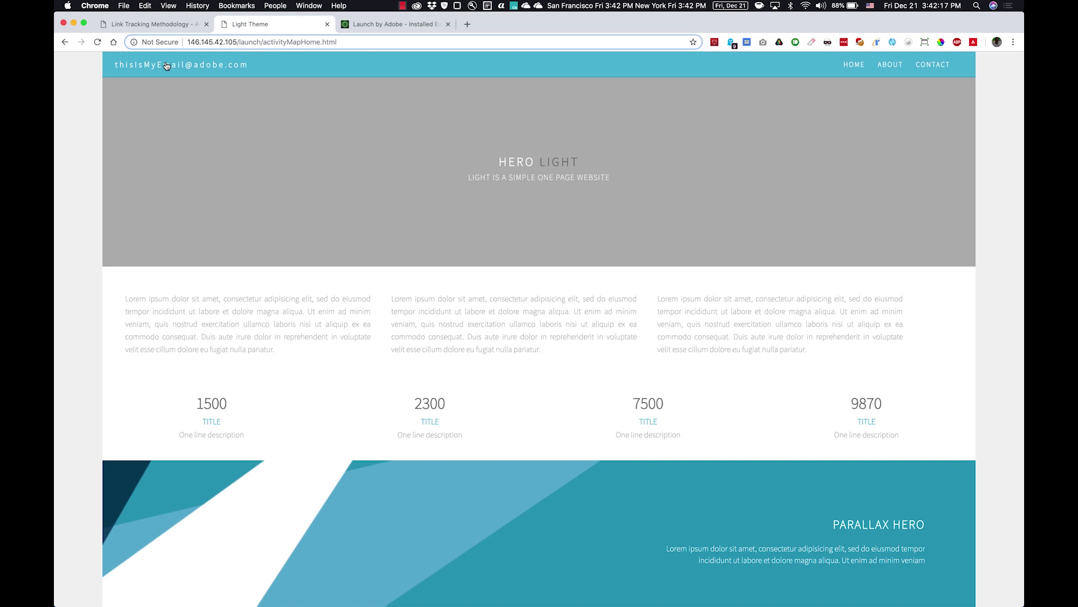
key(super+grave)
scroll(223, 273, down, 3)
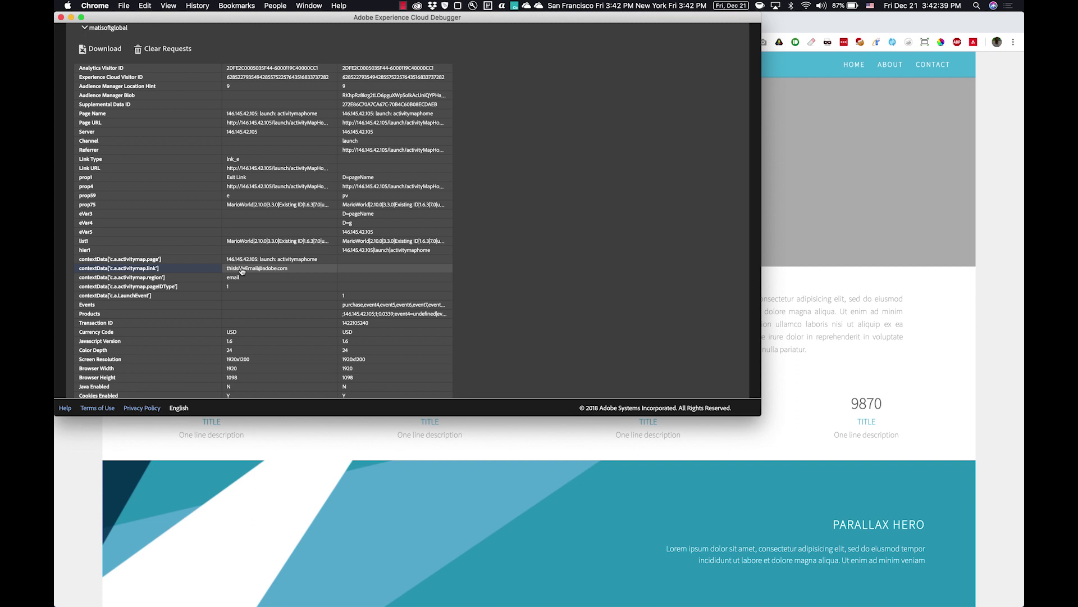
In the Link Tracking Methodology help, compare the linkExclusions and regionExclusions configuration entries
click(286, 438)
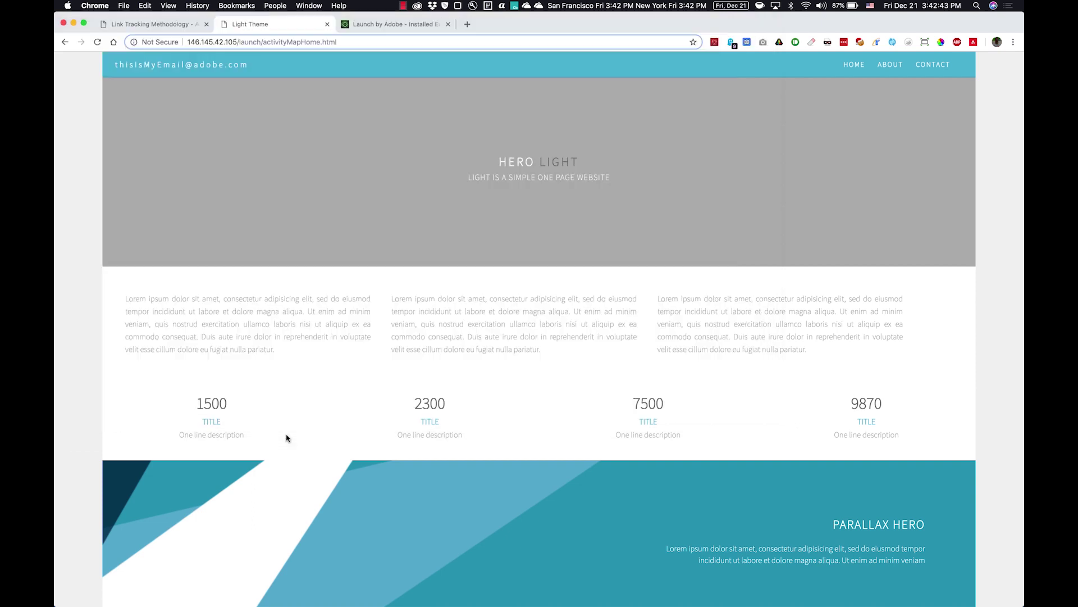
key(ctrl+shift+Tab)
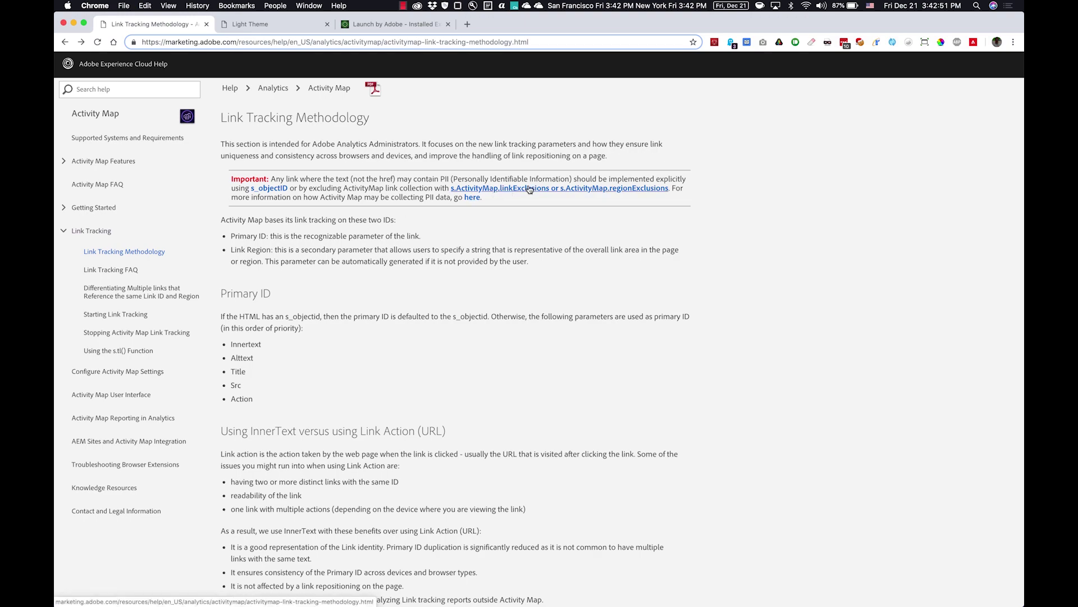
click(507, 190)
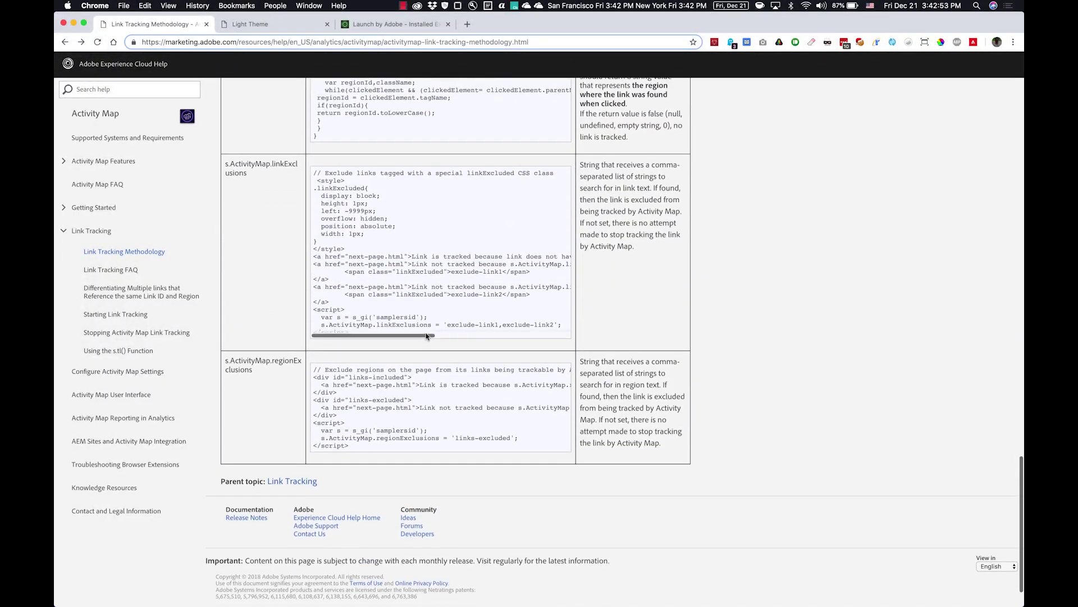
drag(225, 166, 264, 177)
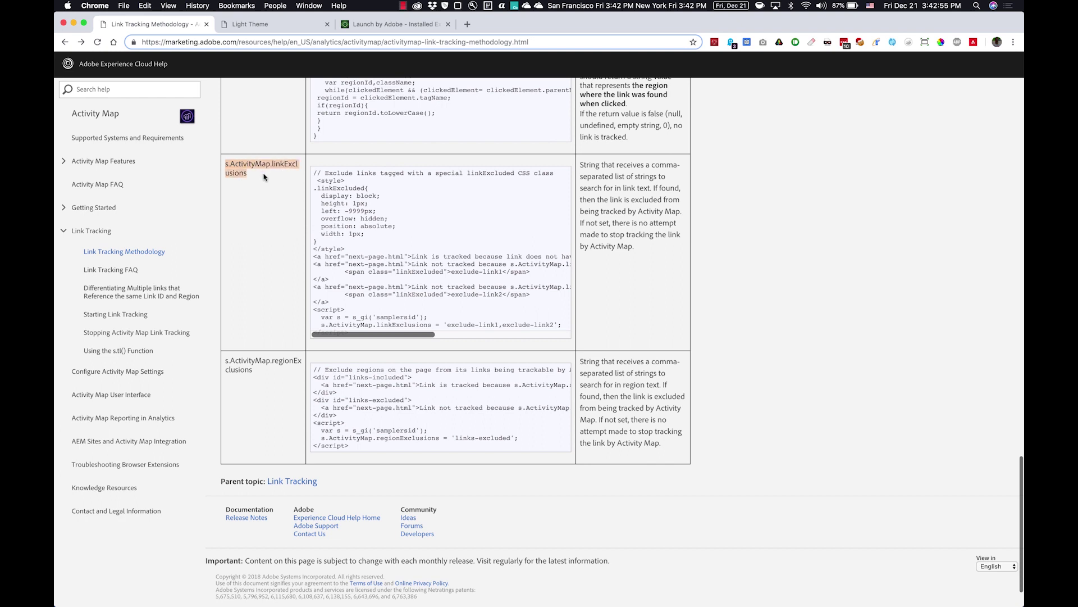
click(264, 178)
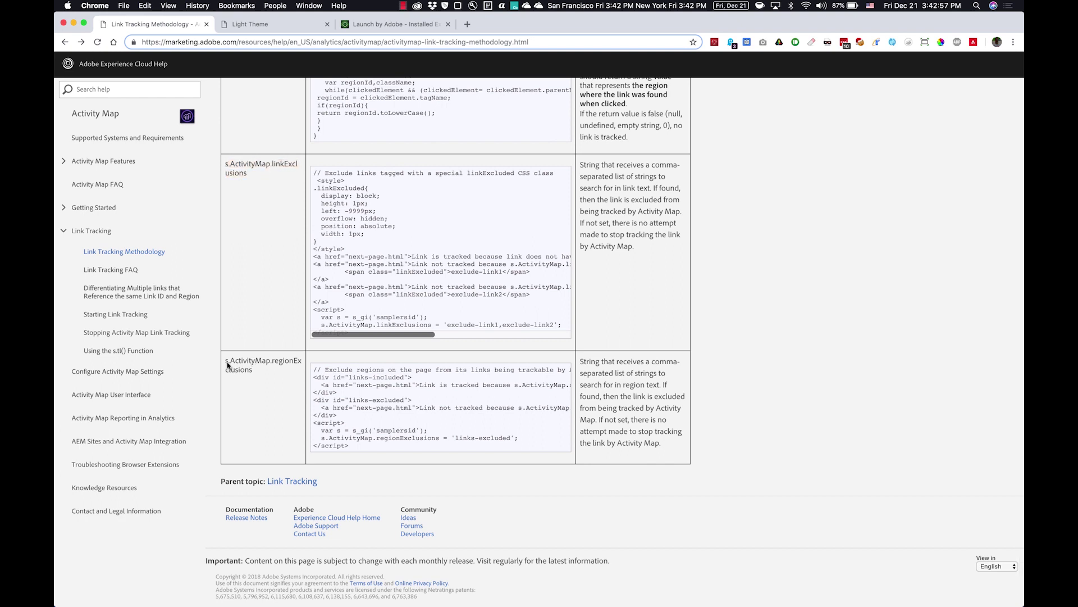
drag(225, 362, 267, 371)
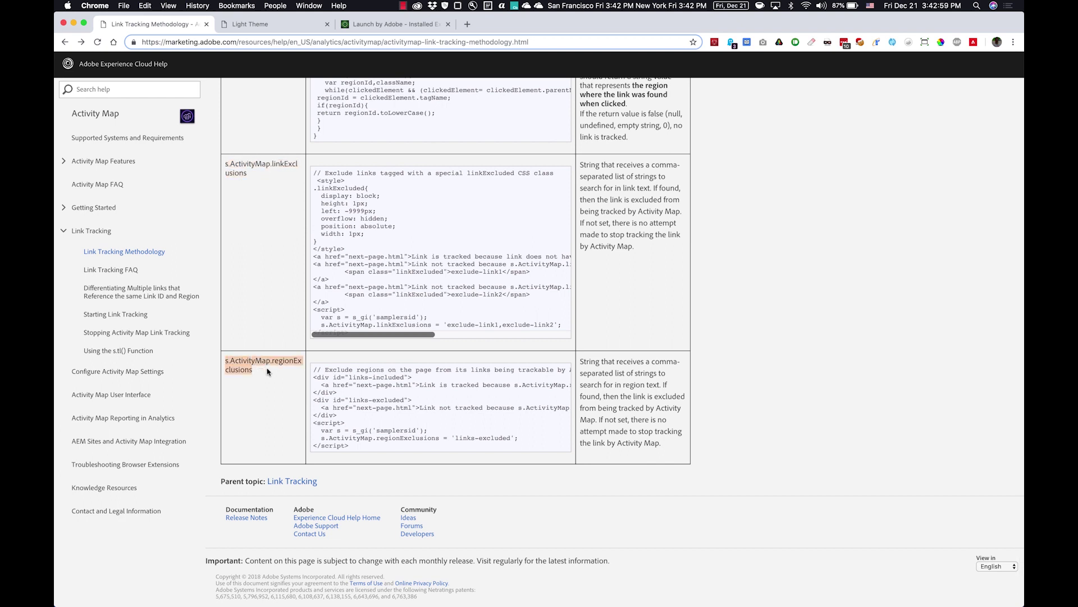
click(268, 371)
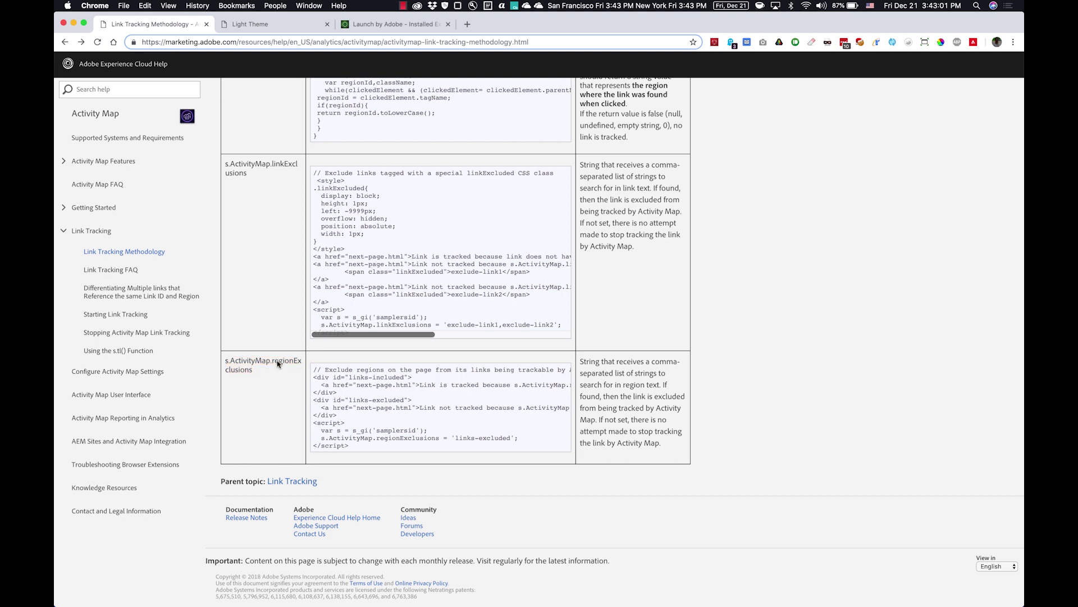
double_click(277, 364)
double_click(277, 167)
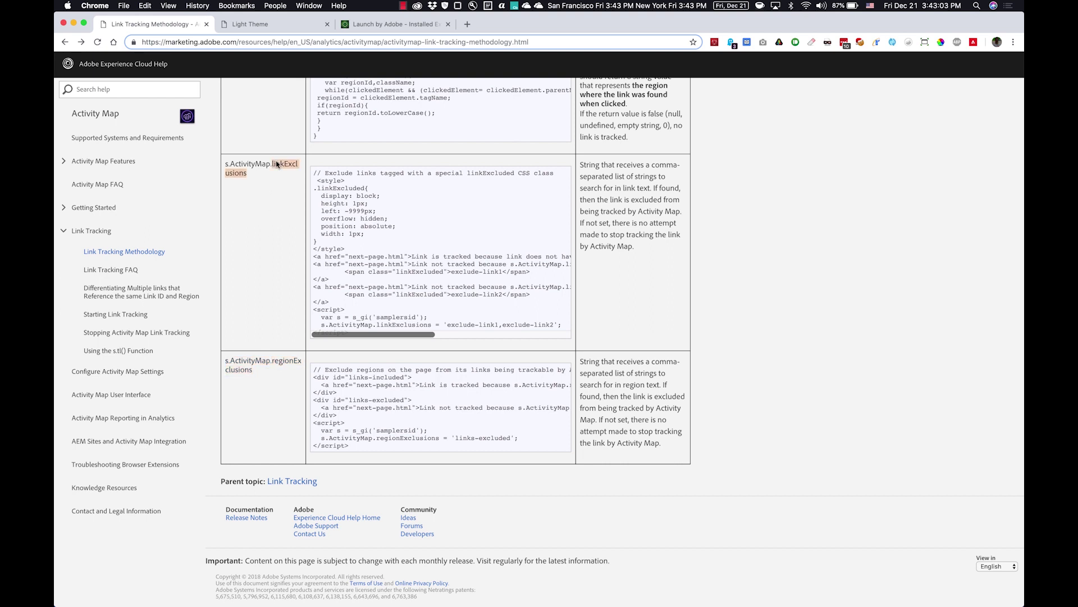
click(277, 205)
Reread the s.ActivityMap.regionExclusions entry, then return to the Launch extensions tab
drag(253, 372, 221, 365)
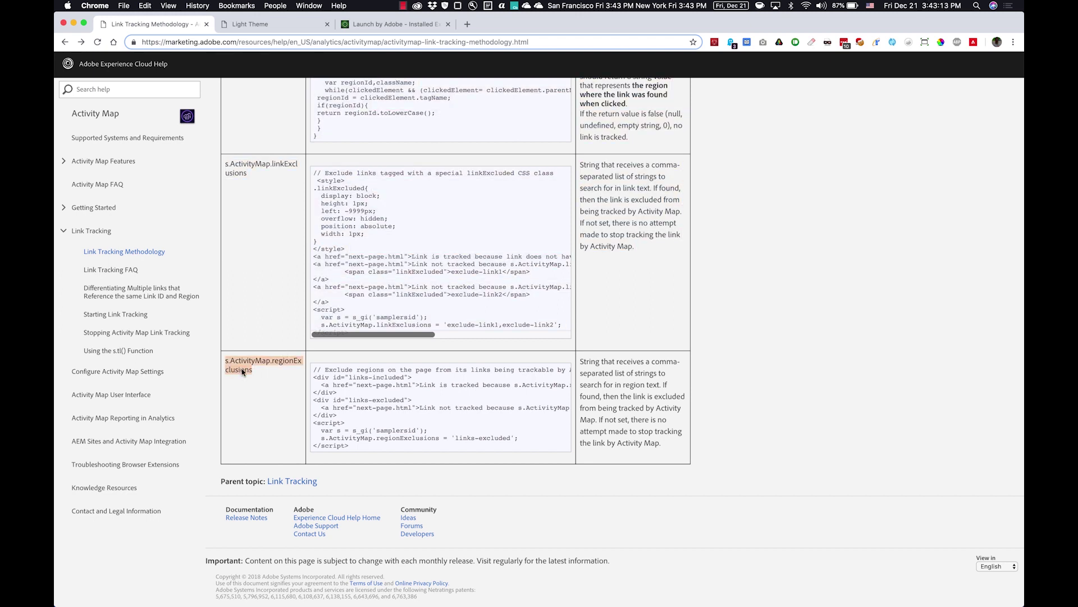
click(242, 371)
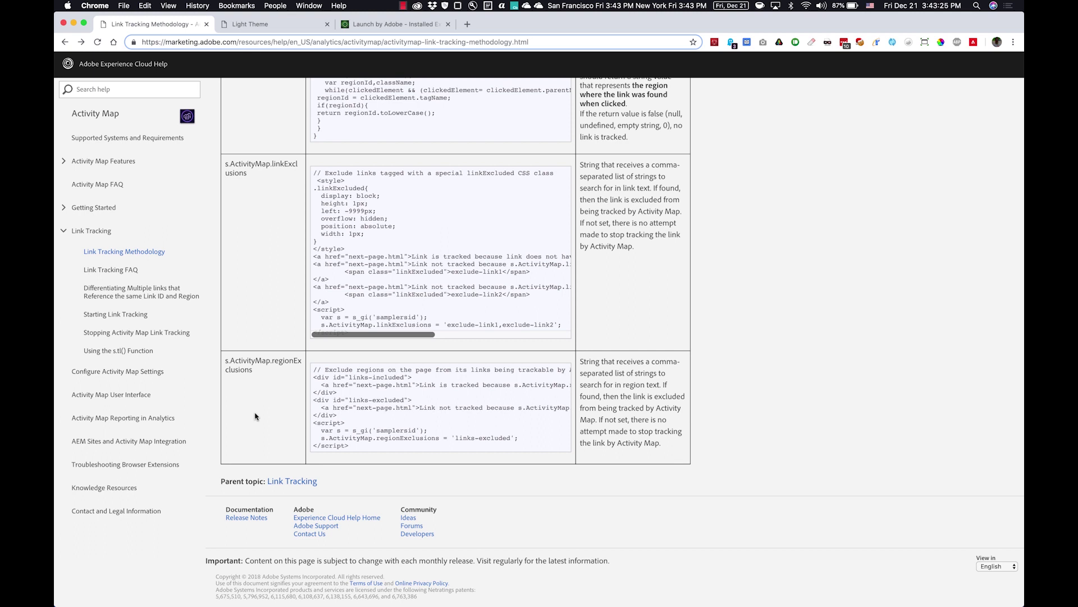
double_click(248, 365)
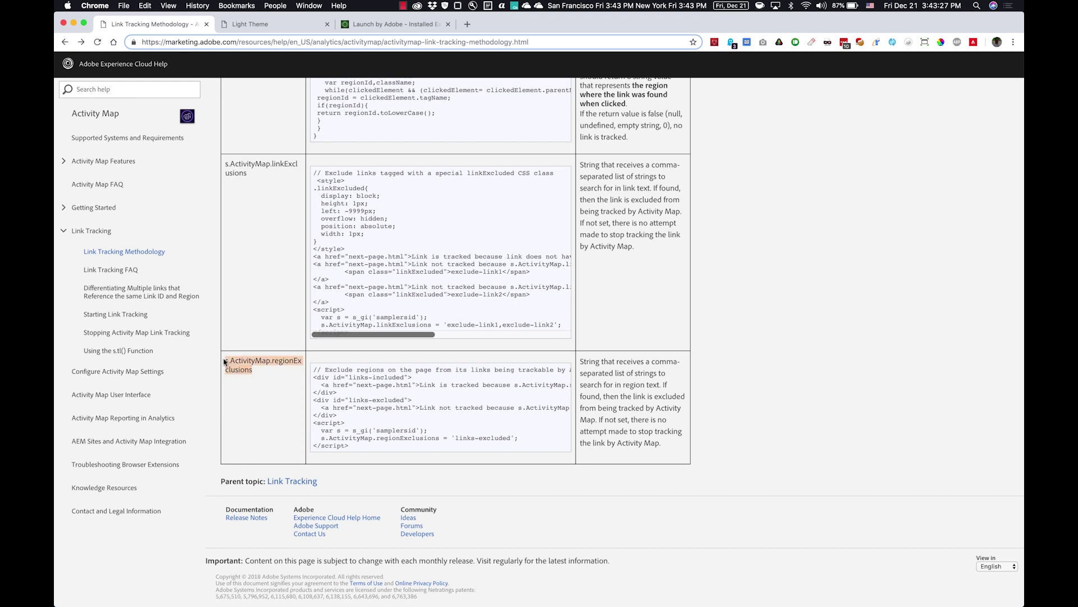
click(265, 374)
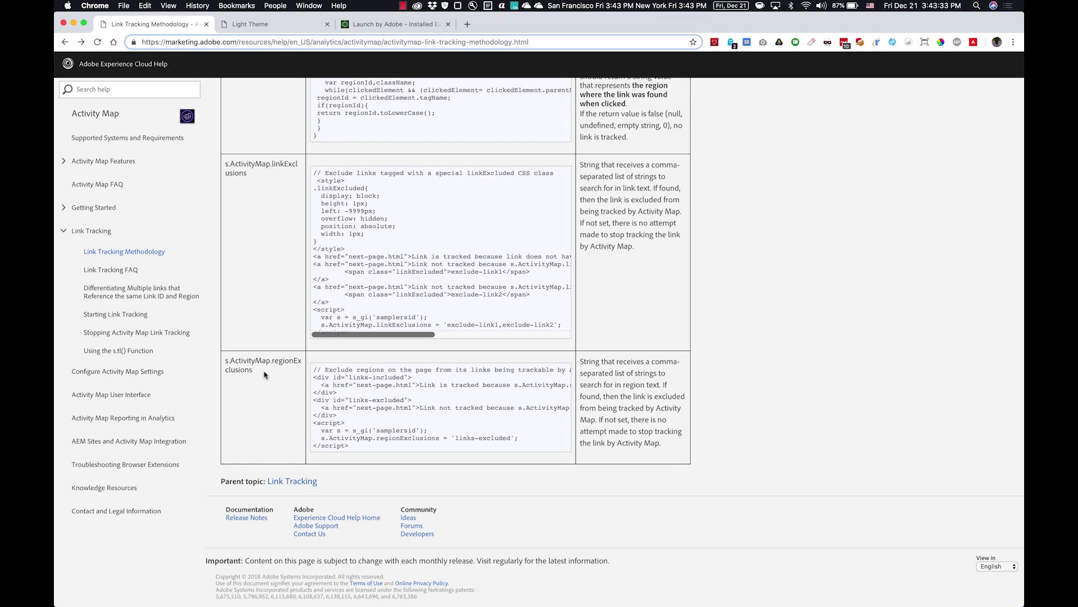
key(ctrl+shift+Tab)
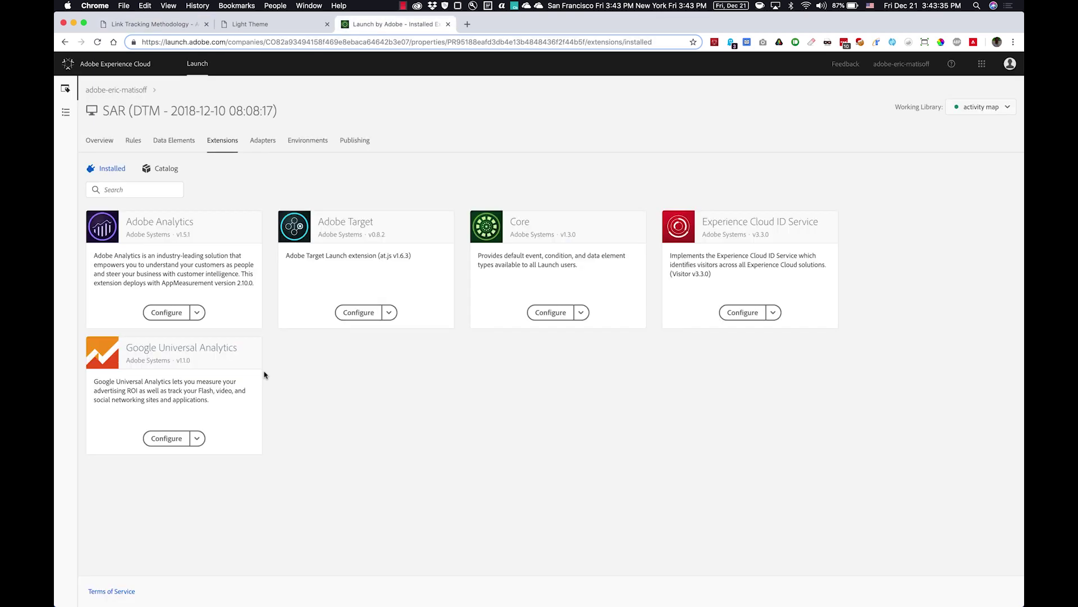
Open the Rules list and select the rule activityMapHome.html: top
click(135, 148)
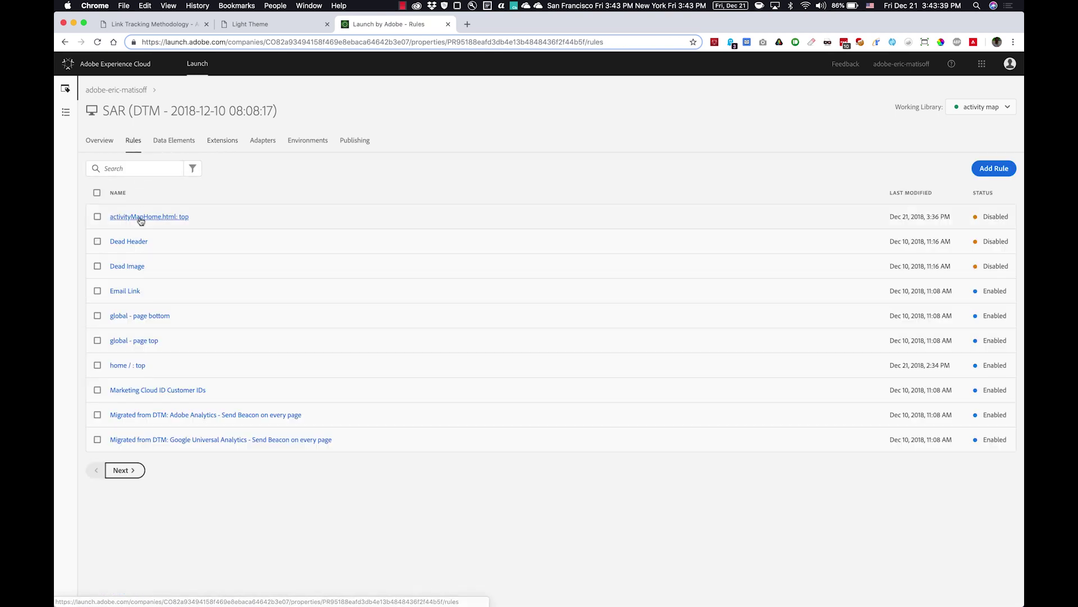
click(140, 217)
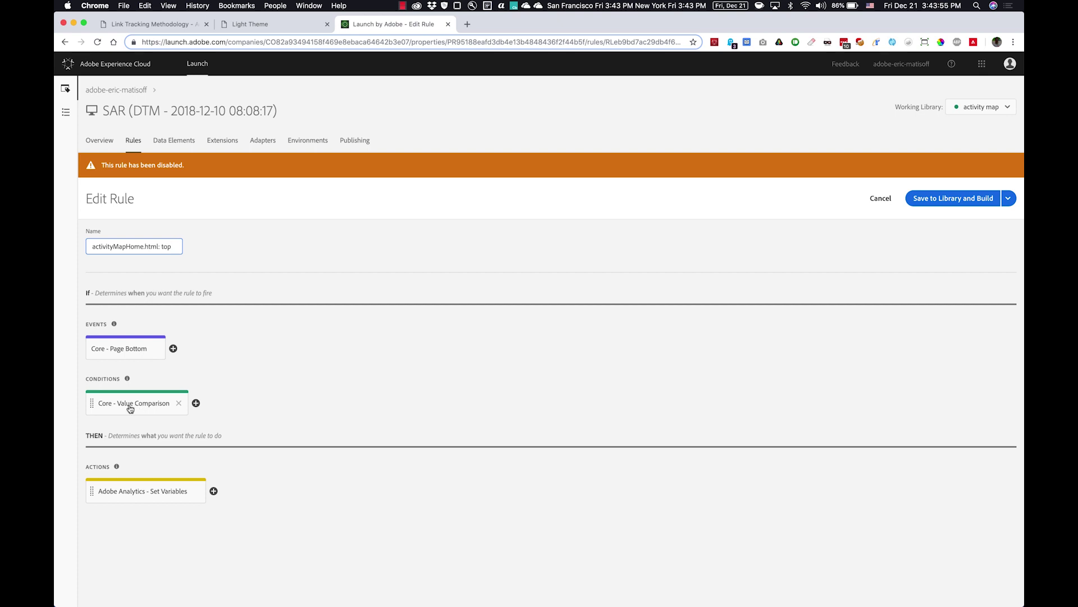
Compare the Value Comparison condition's path with the test page's /launch/activityMapHome.html, then cancel
click(130, 407)
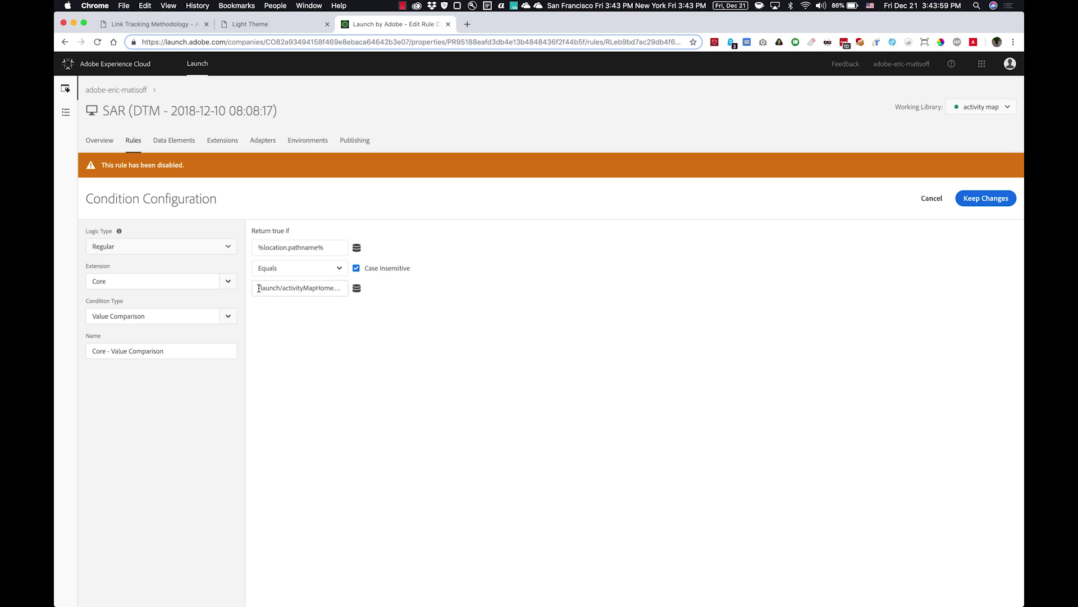
drag(260, 288, 375, 293)
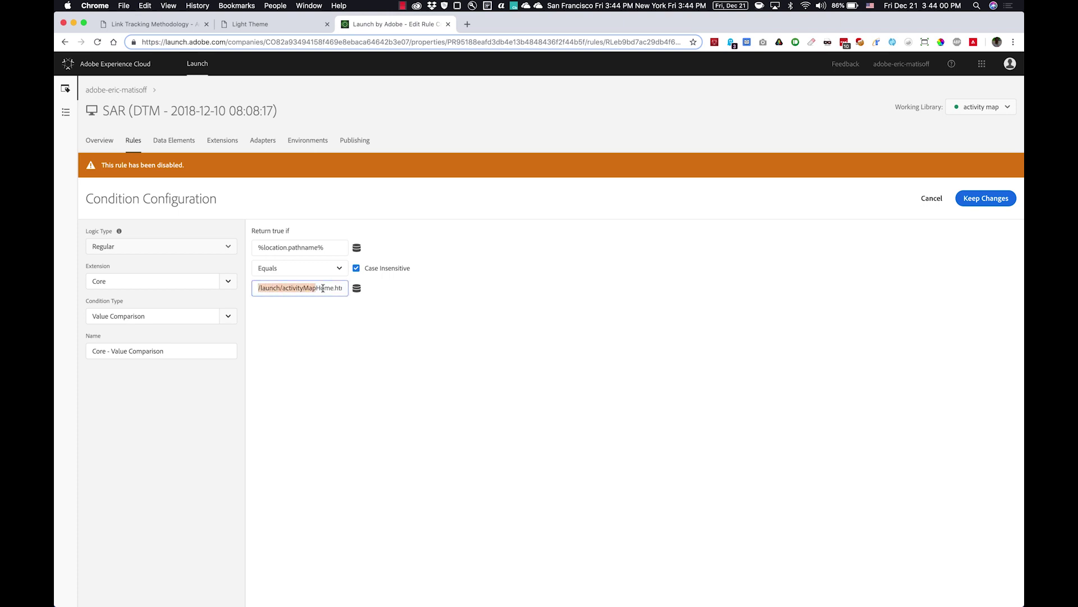
click(375, 344)
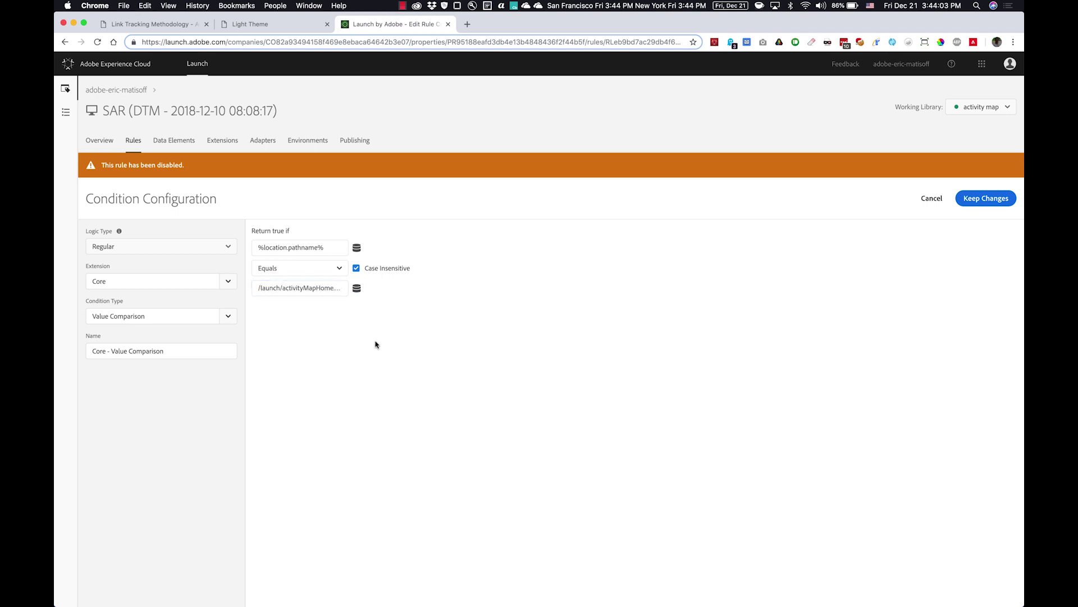
key(ctrl+shift+Tab)
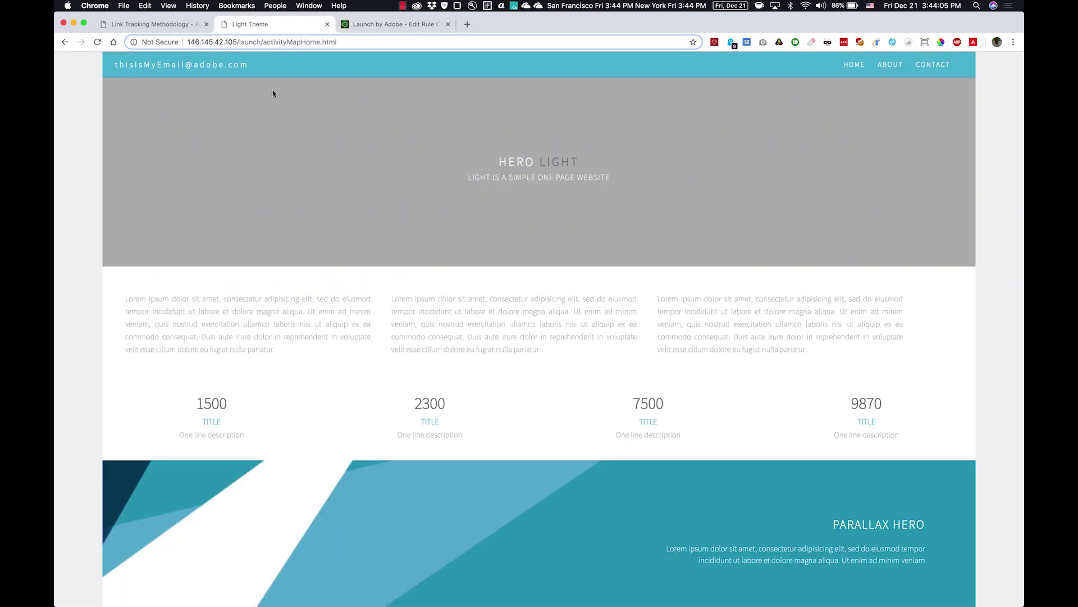
drag(251, 44, 373, 46)
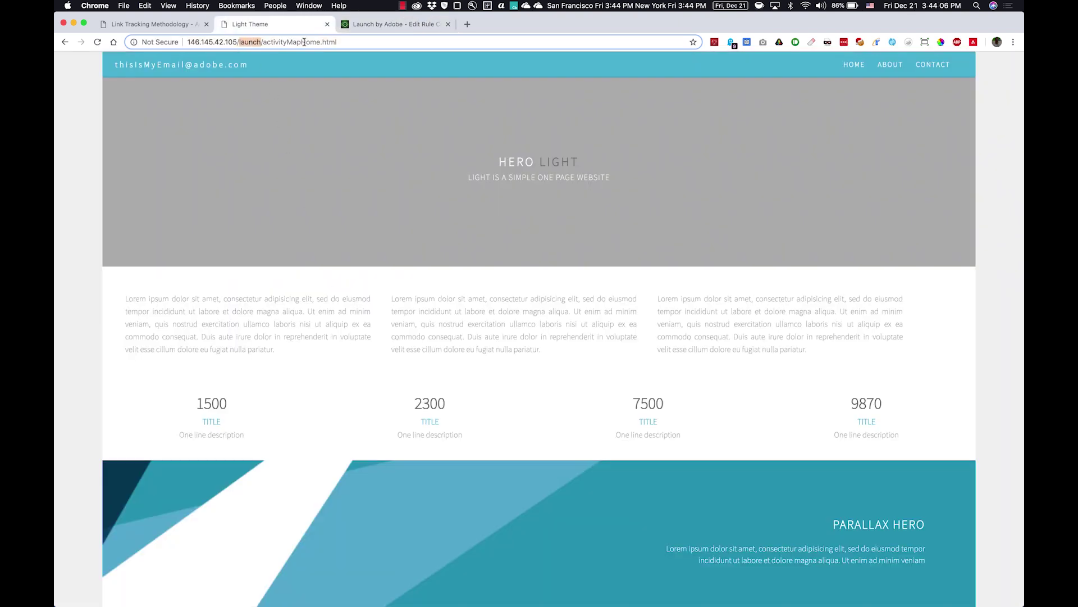
click(390, 69)
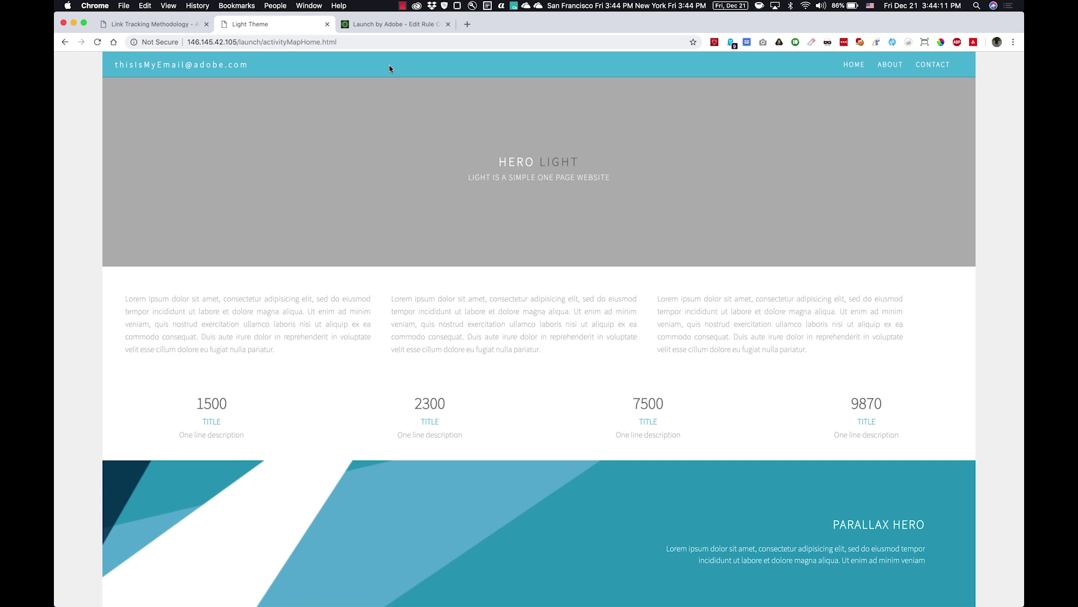
key(ctrl+Tab)
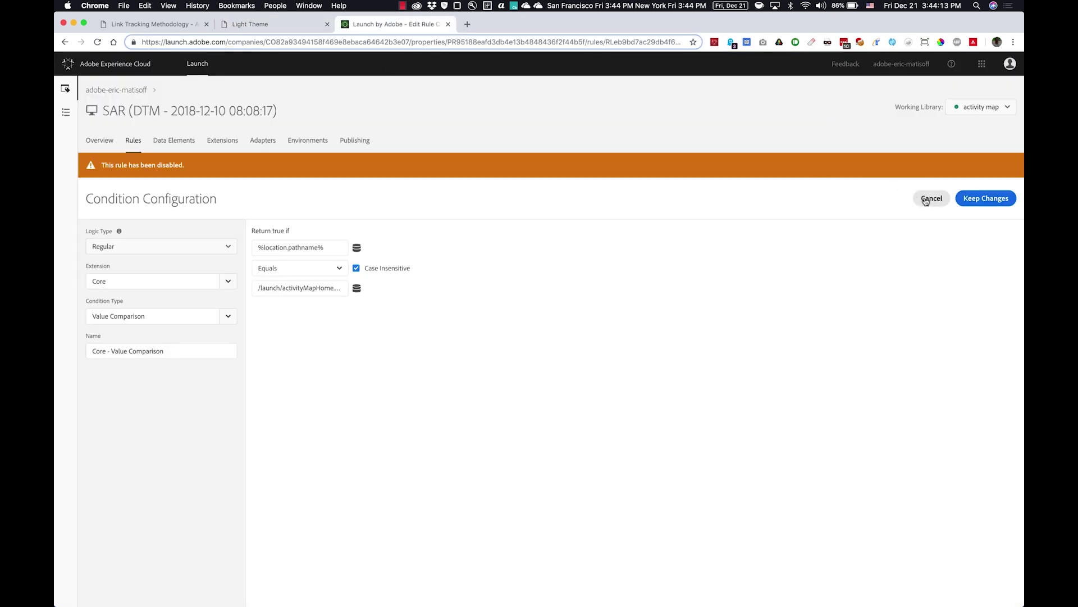
click(932, 198)
Discard condition edits and review the Set Variables custom code setting regionExclusions to 'email'
click(618, 366)
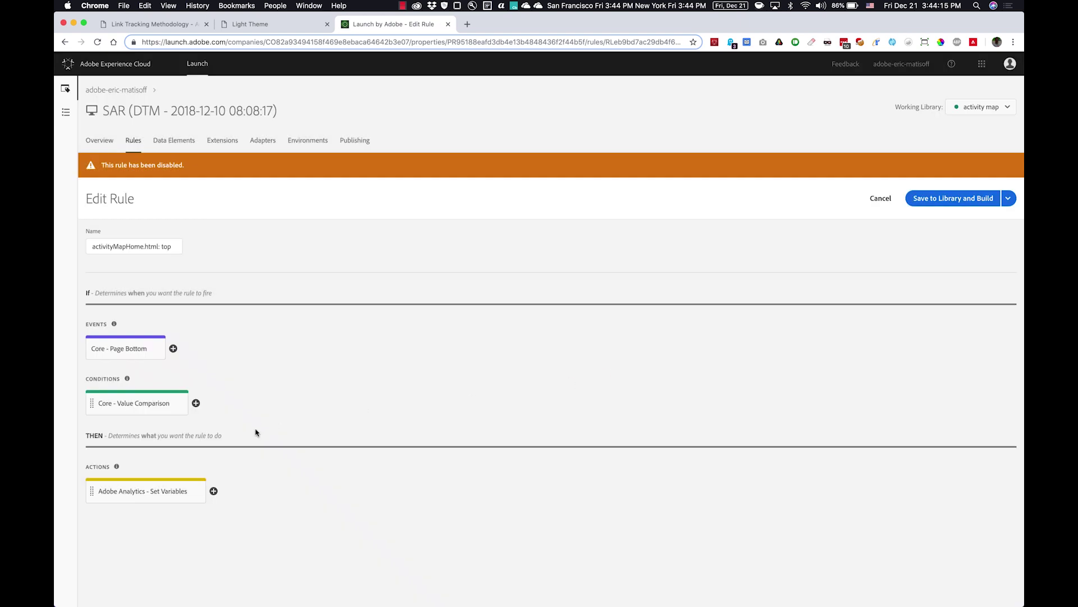
click(132, 495)
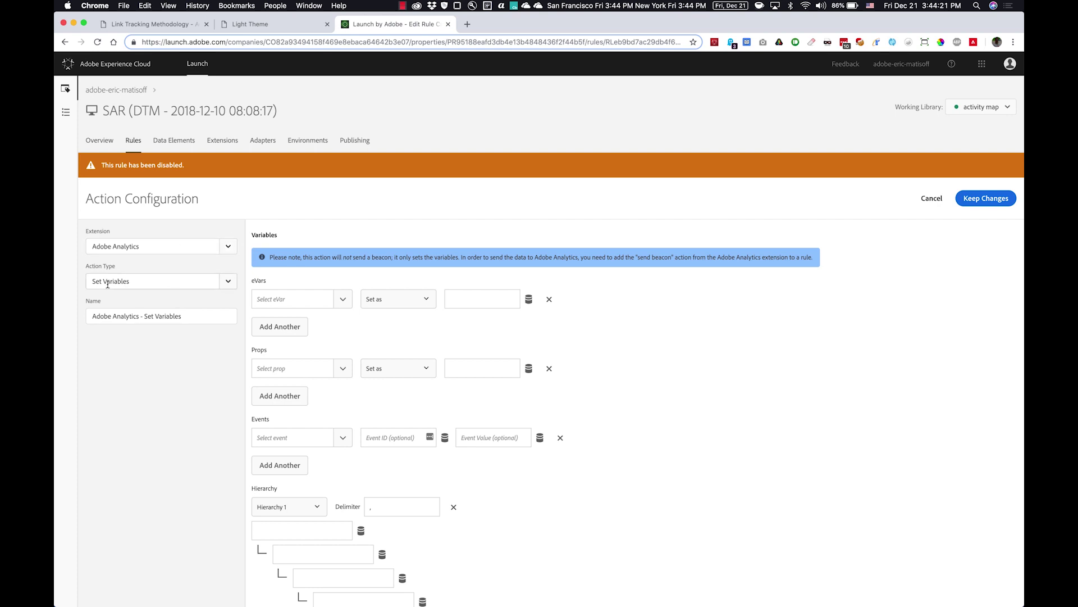
scroll(427, 434, down, 5)
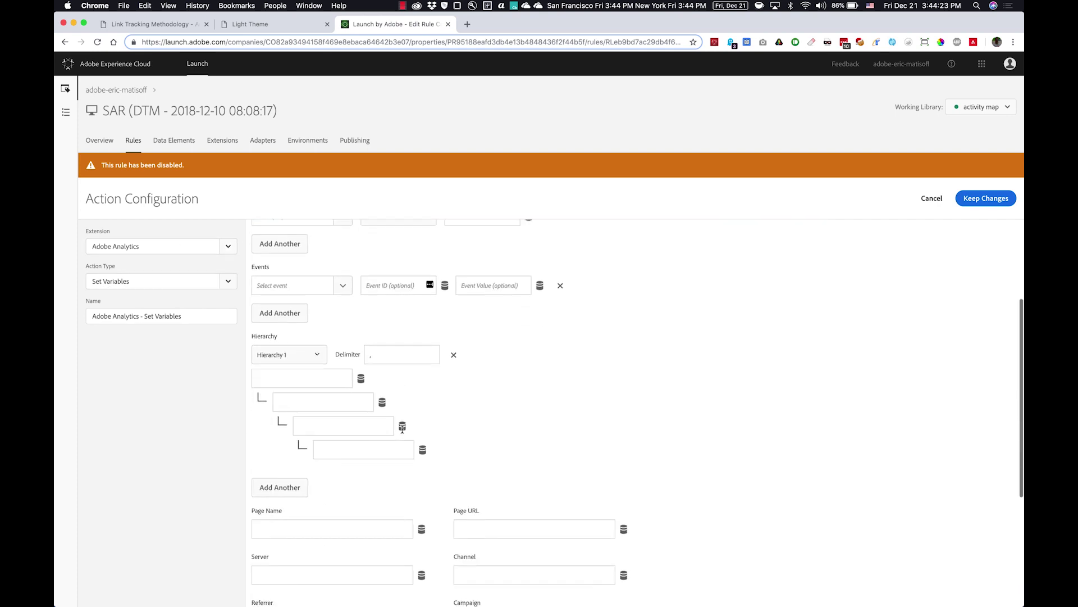
scroll(403, 432, down, 5)
click(288, 591)
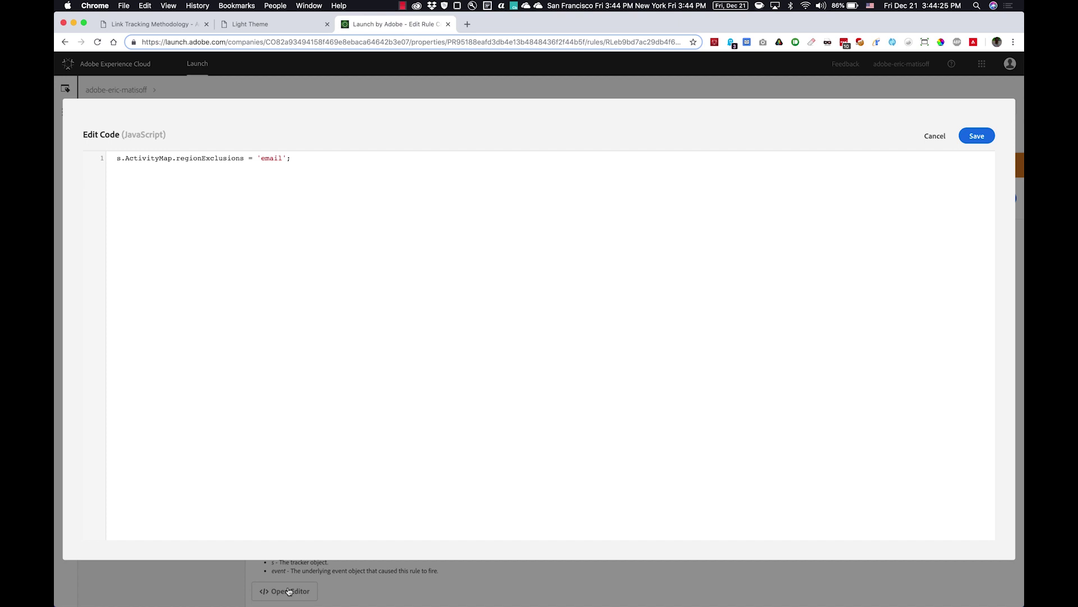
click(322, 159)
click(245, 159)
double_click(272, 159)
key(ctrl+shift+Tab)
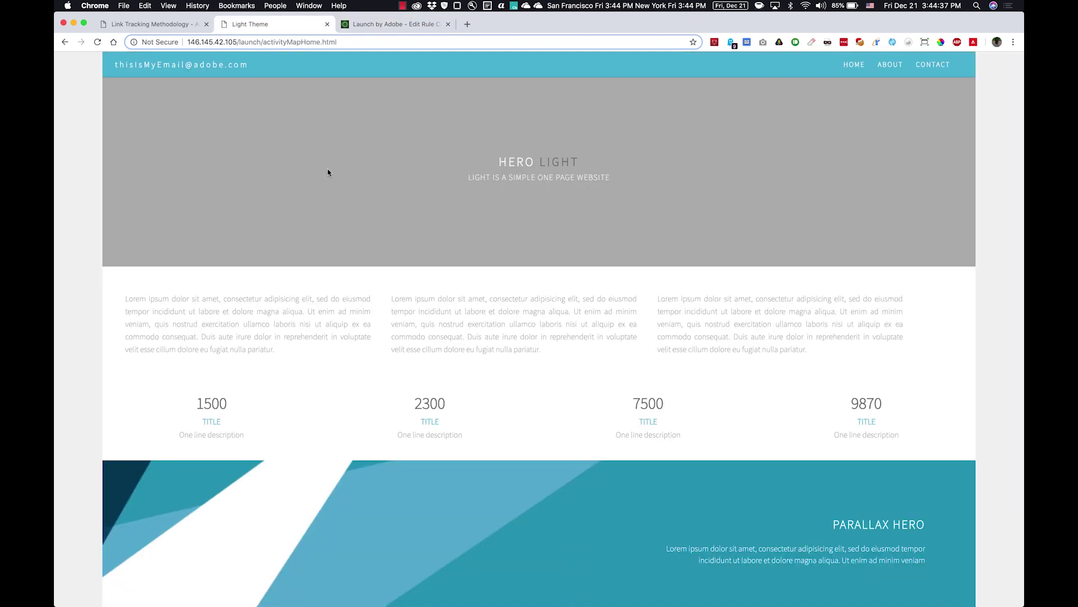
Inspect the page's email header and select its parent div with id 'email' in DevTools
key(super+shift+c)
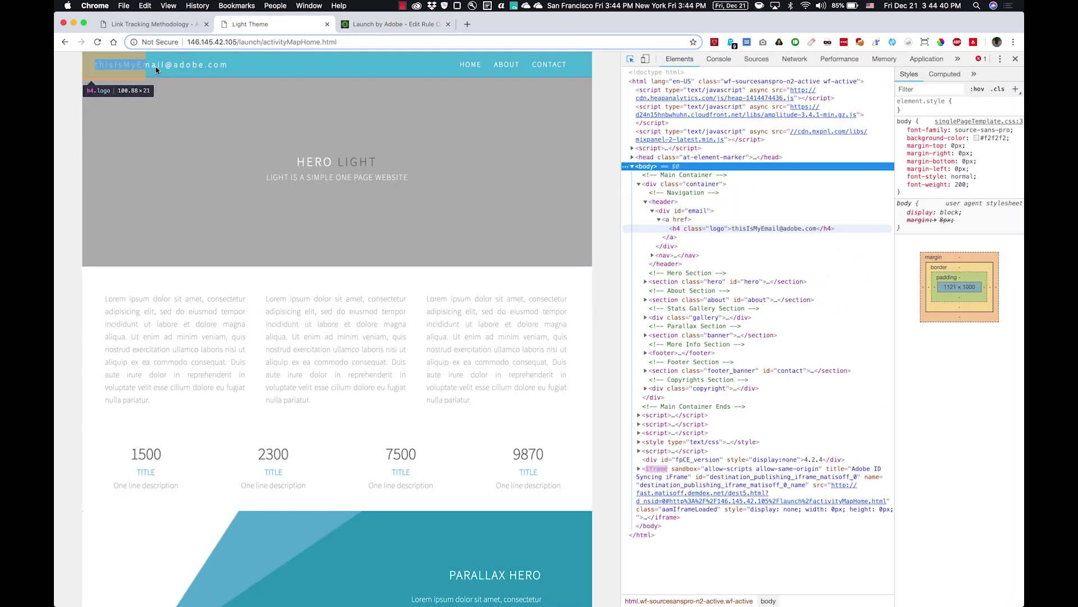
click(157, 66)
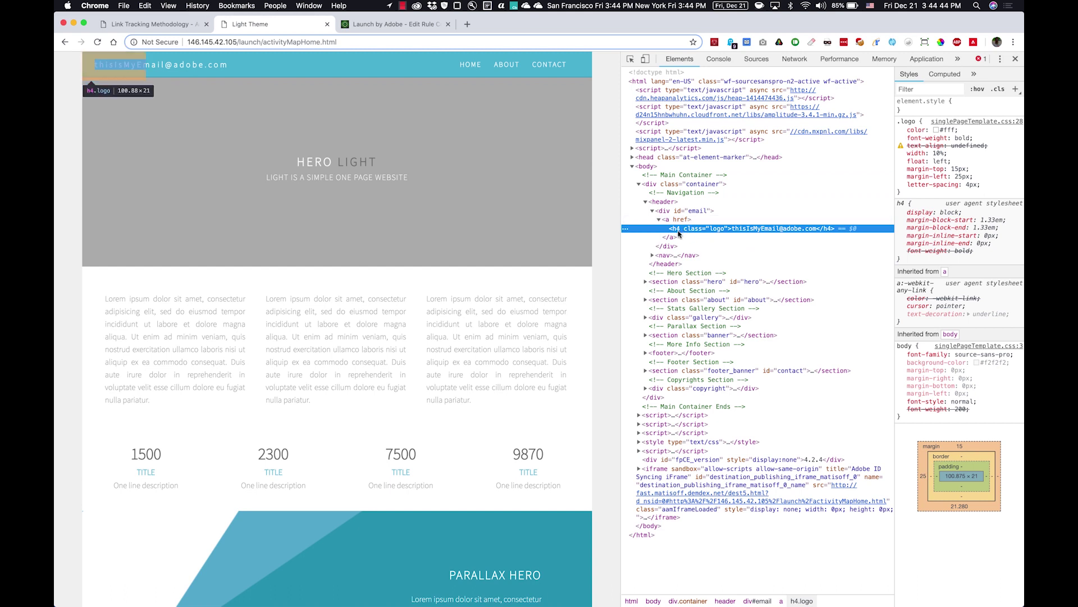
click(677, 221)
click(672, 212)
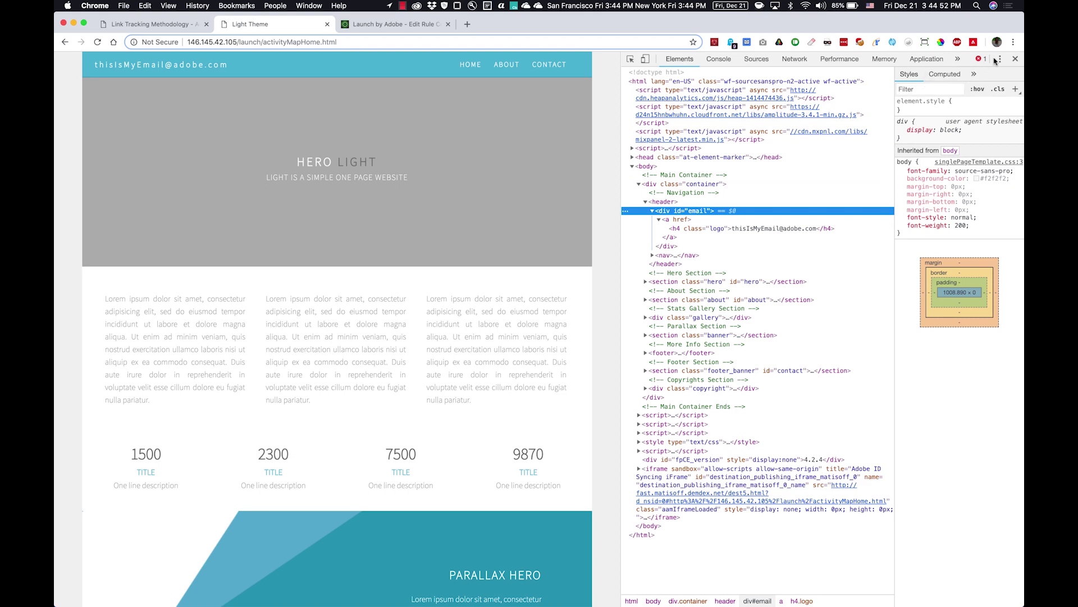
Close DevTools and save the Set Variables custom code with regionExclusions 'email'
click(1015, 60)
key(ctrl+Tab)
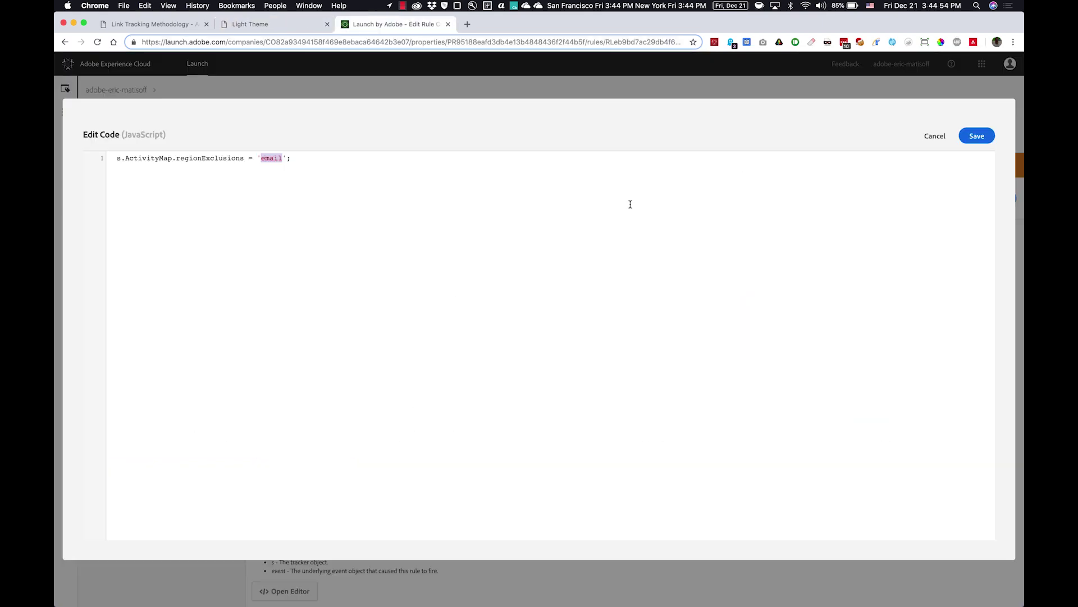
click(283, 167)
double_click(271, 158)
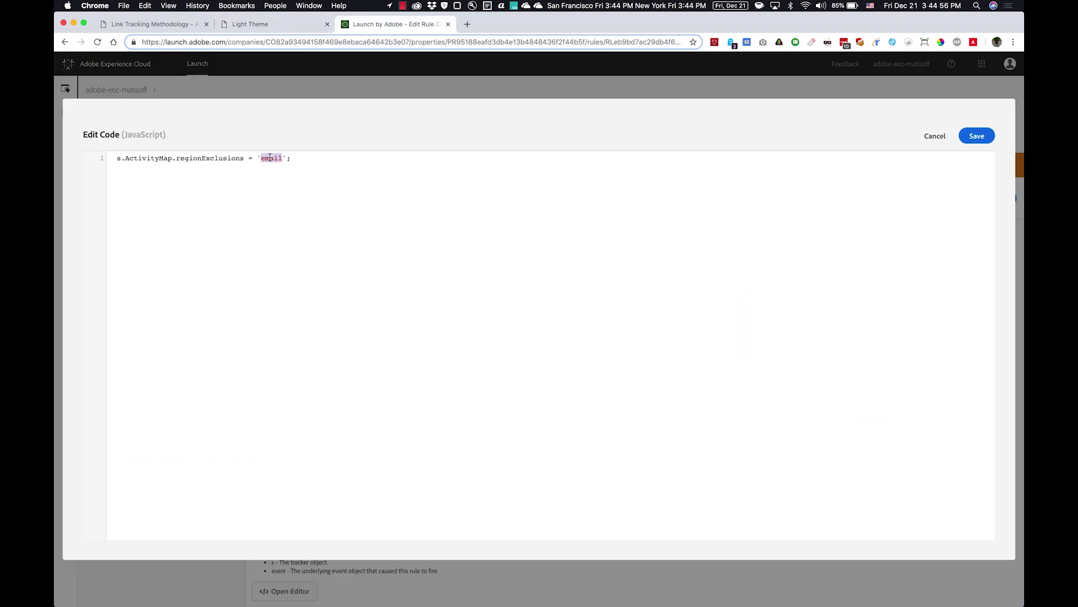
click(333, 158)
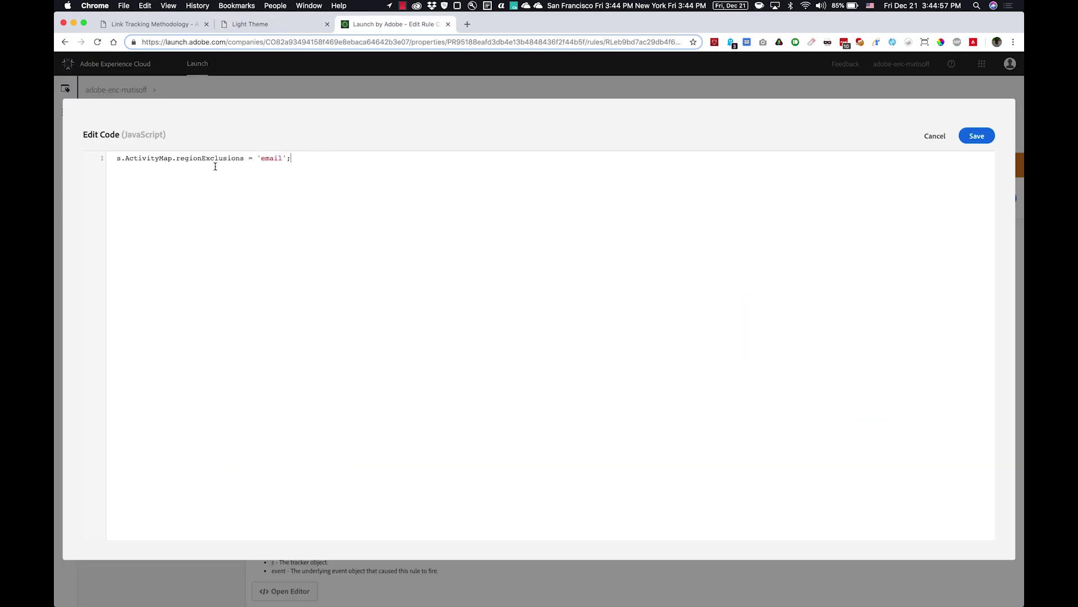
click(964, 138)
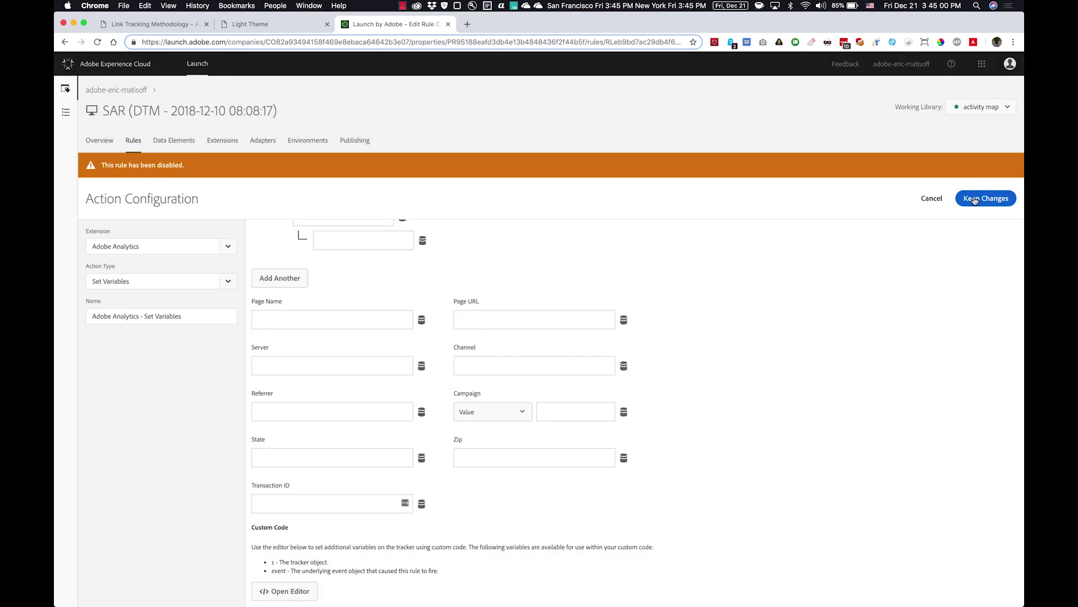
Save the rule, enable activityMapHome.html: top, and build it into the activity map library
click(974, 201)
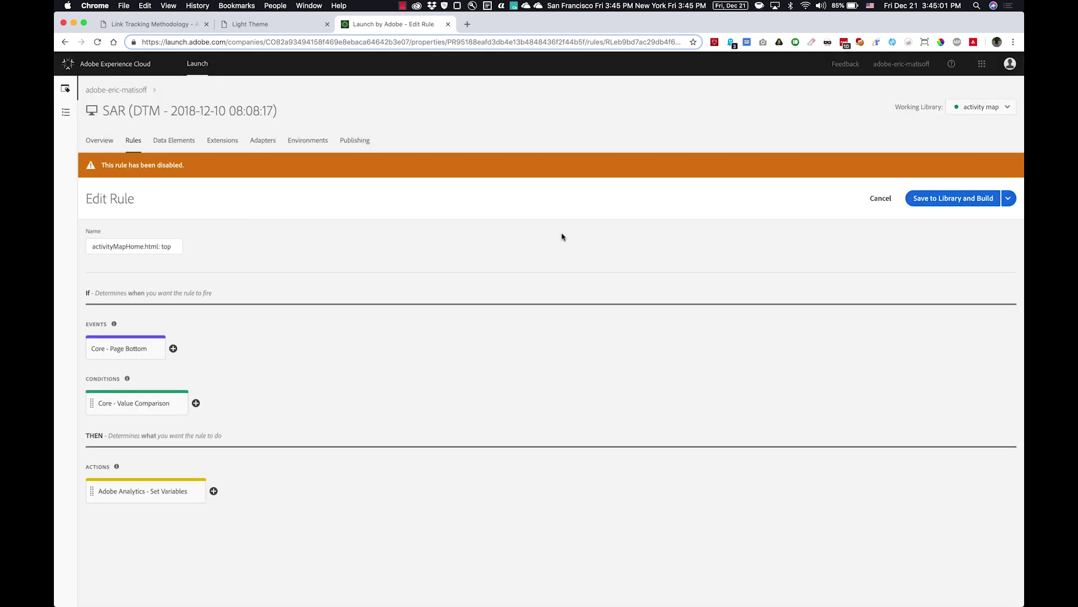
click(950, 208)
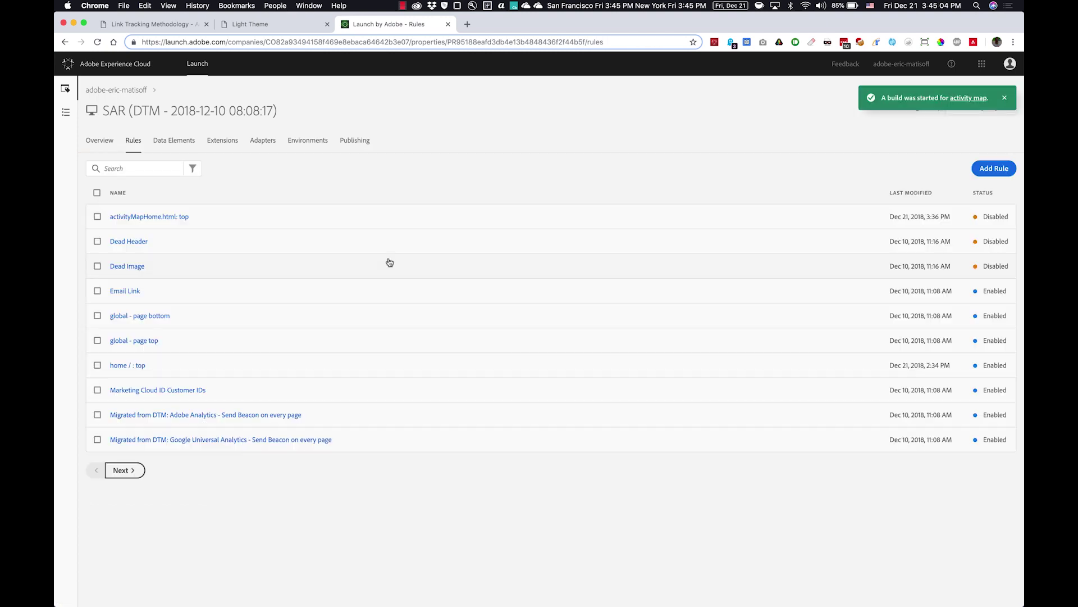
click(97, 217)
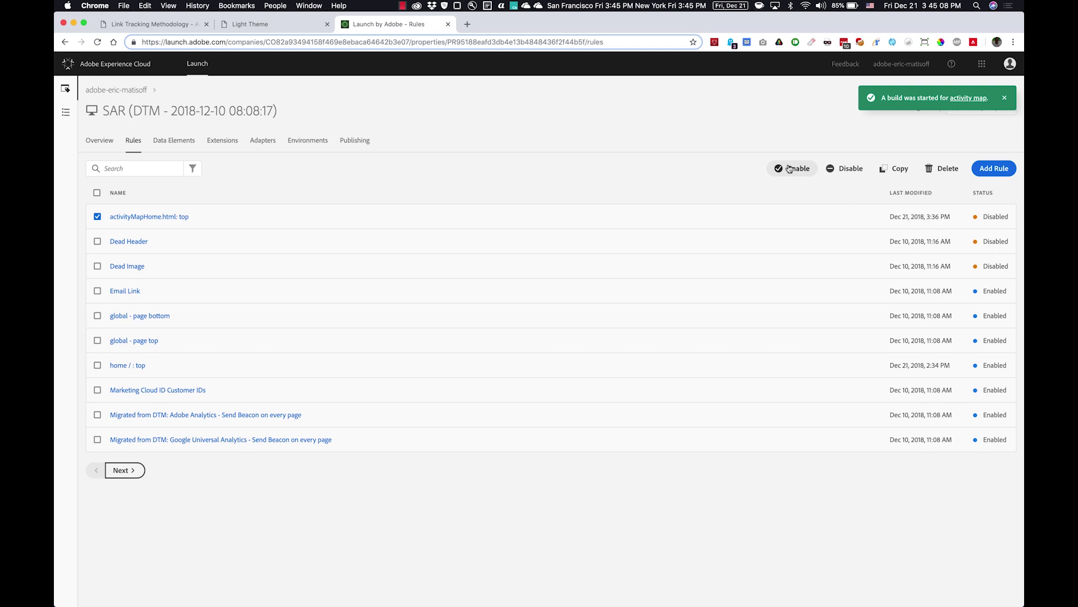
click(789, 168)
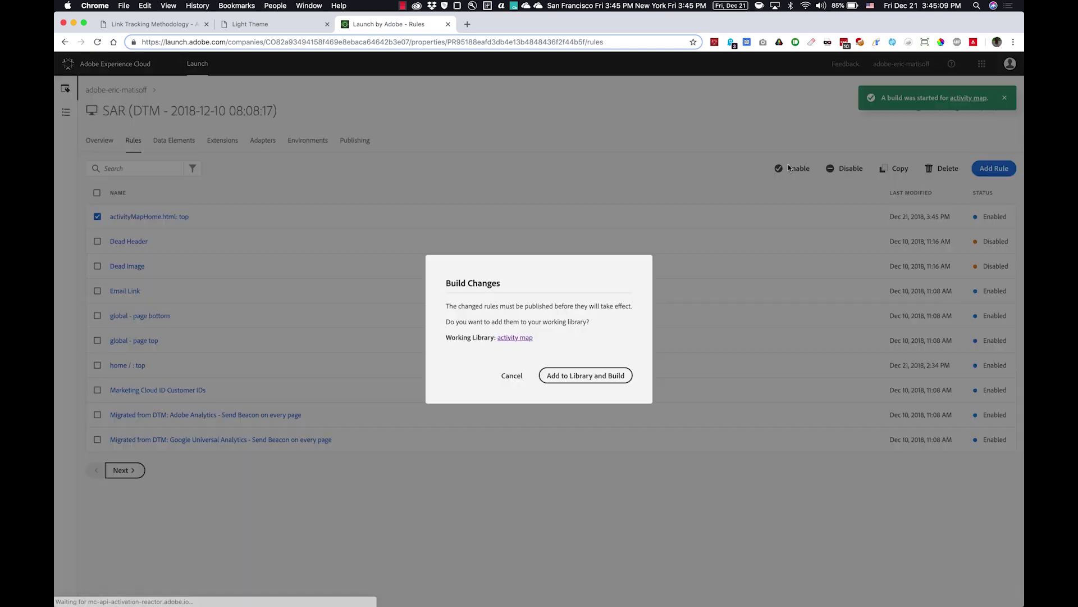
click(584, 373)
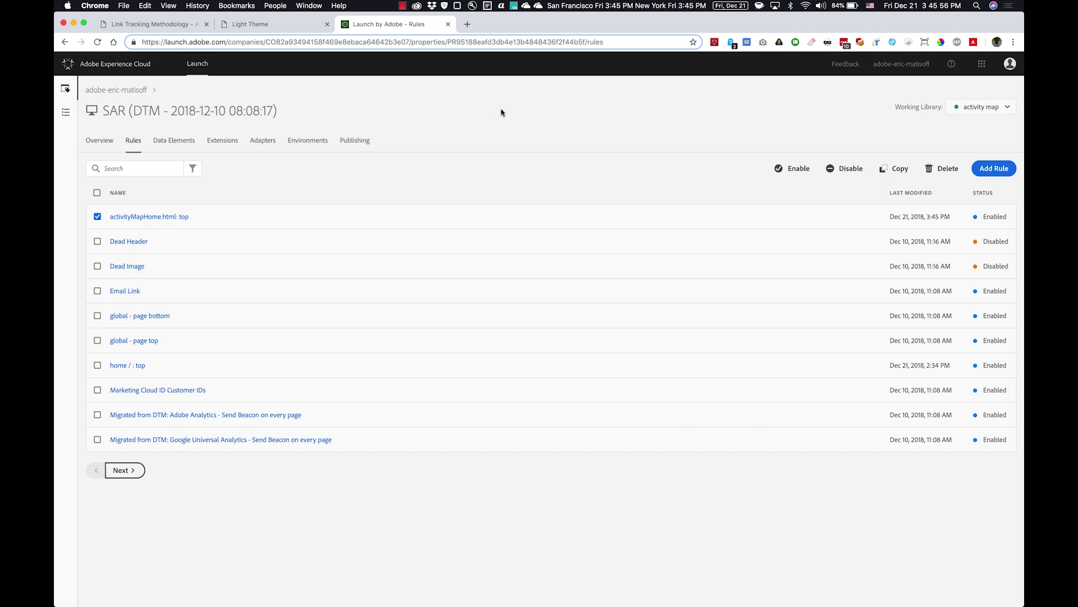
Turn on Launch Switch debug with the Development environment and reload the Light Theme page
key(ctrl+shift+Tab)
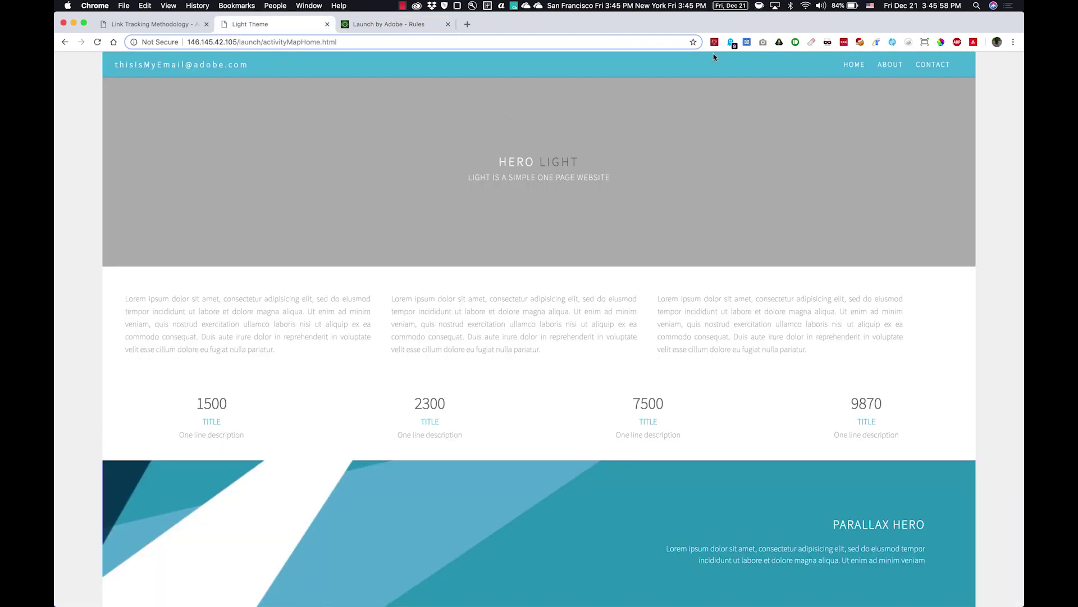
click(779, 43)
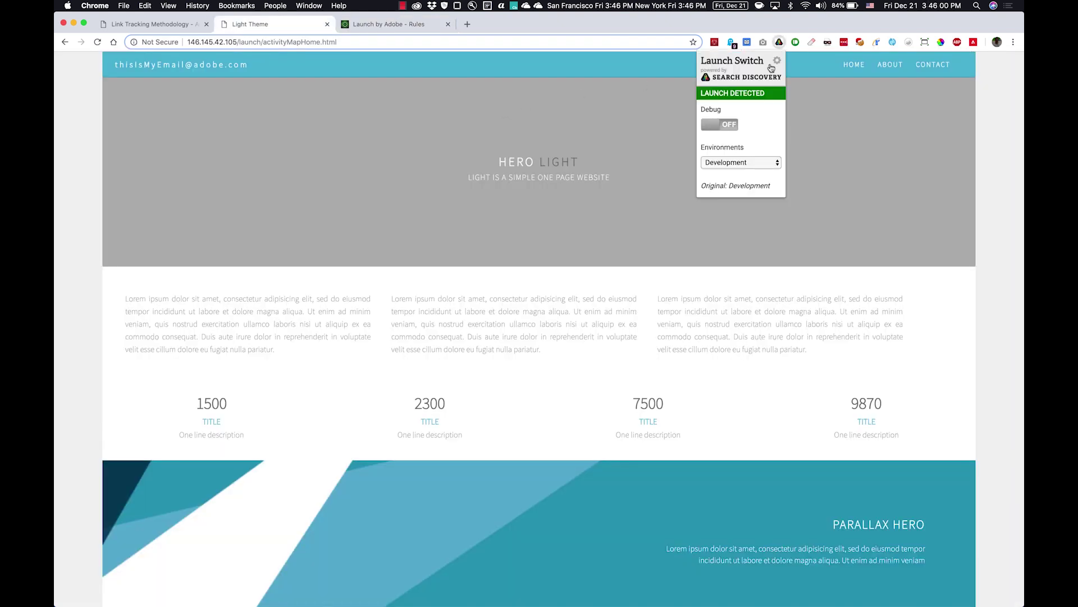
click(729, 131)
click(724, 164)
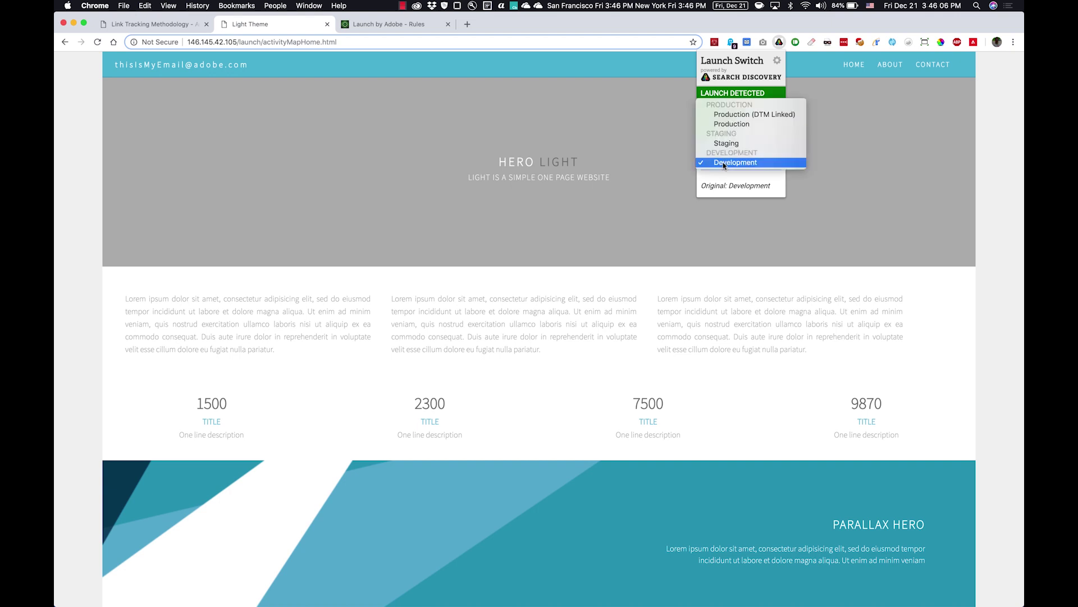
click(724, 164)
click(821, 187)
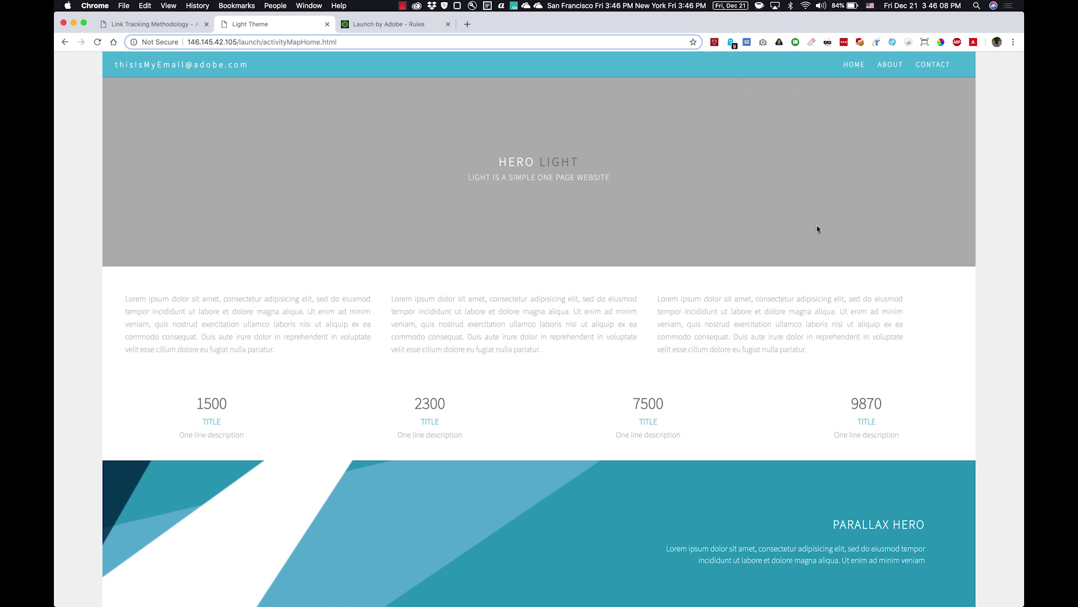
key(super+r)
Clear all captured Analytics requests in the Debugger and reload the Light Theme page
key(super+grave)
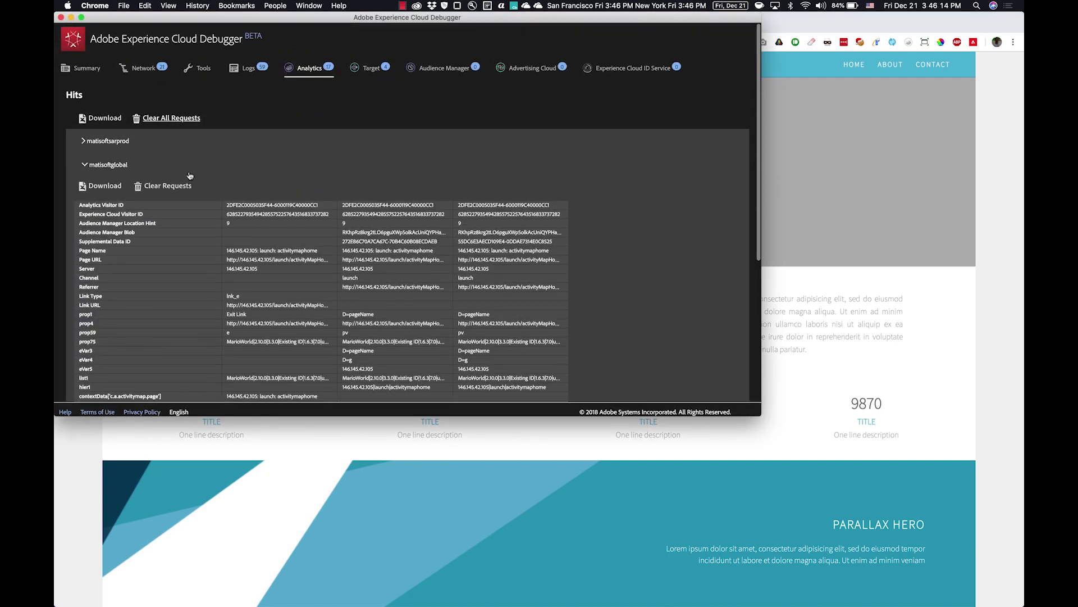
click(168, 117)
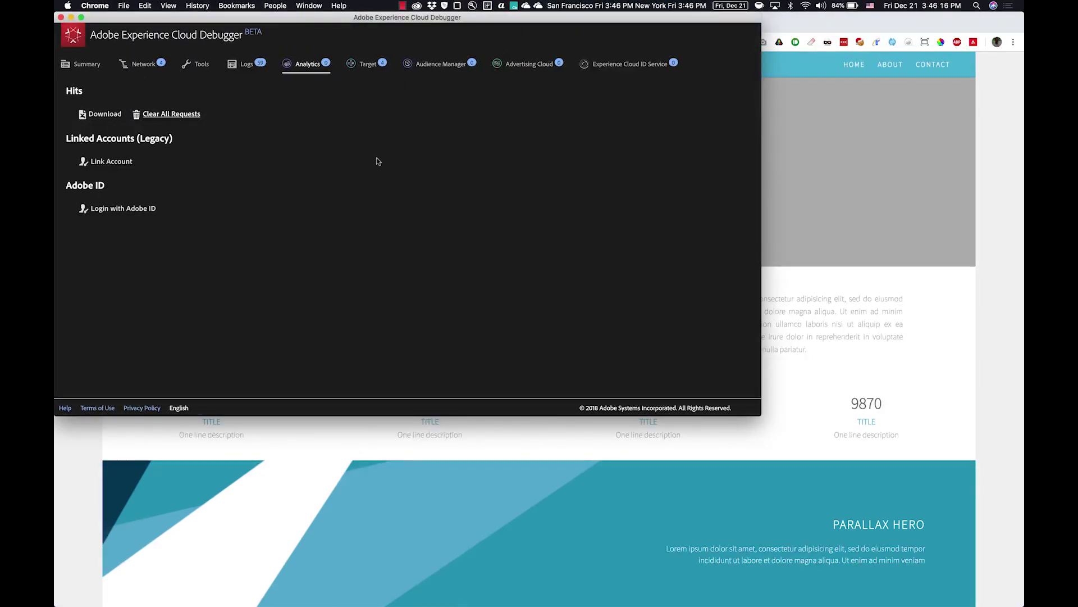
click(852, 144)
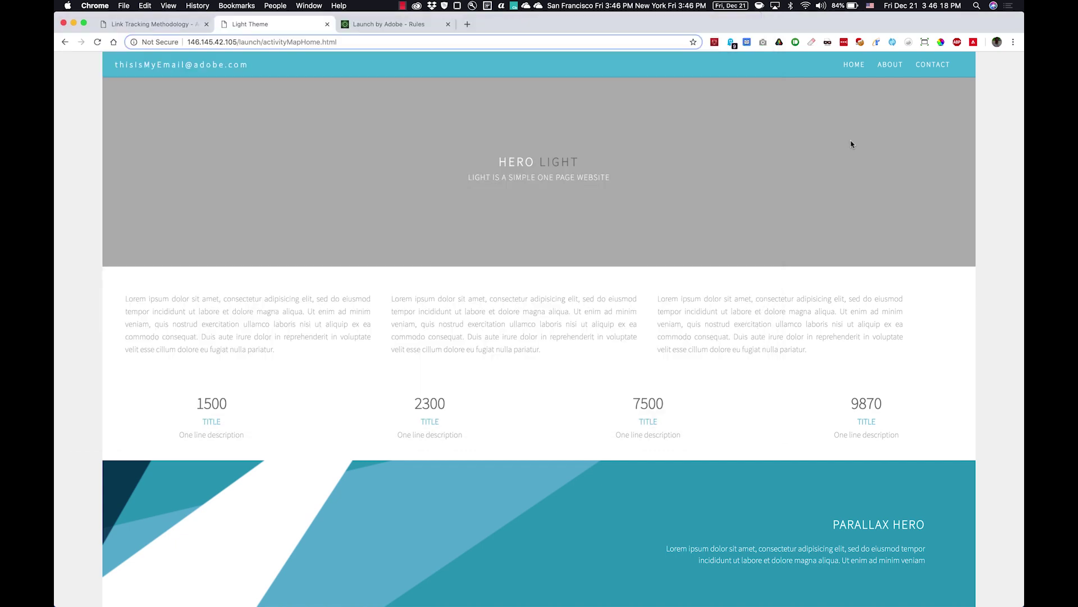
click(160, 68)
Review the fresh hits, then click the site's HOME link to send a link-tracking hit
key(super+grave)
scroll(258, 242, down, 5)
scroll(197, 243, down, 1)
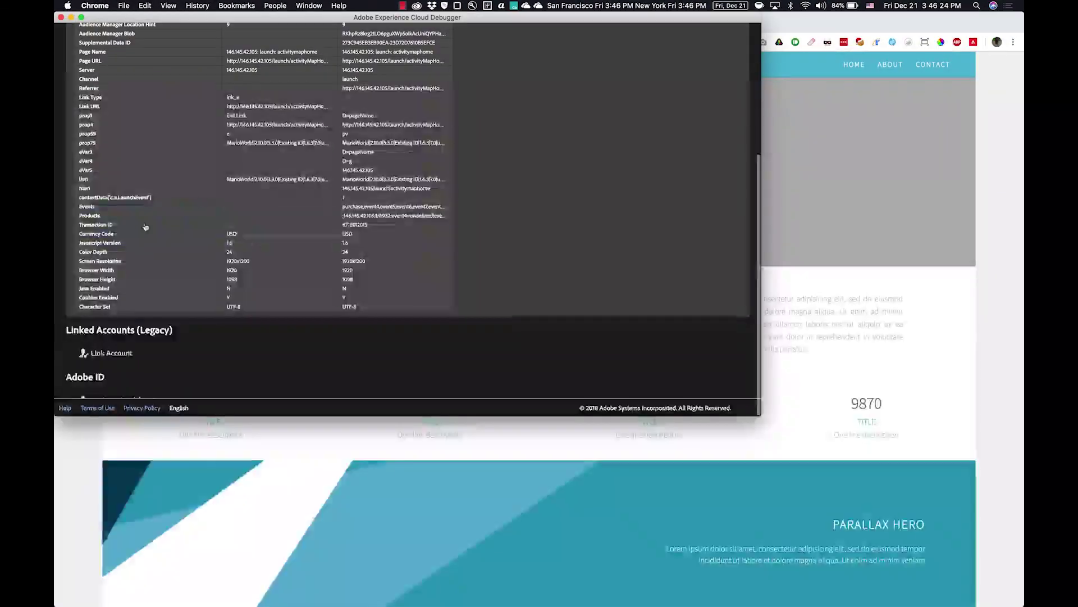
scroll(146, 244, up, 2)
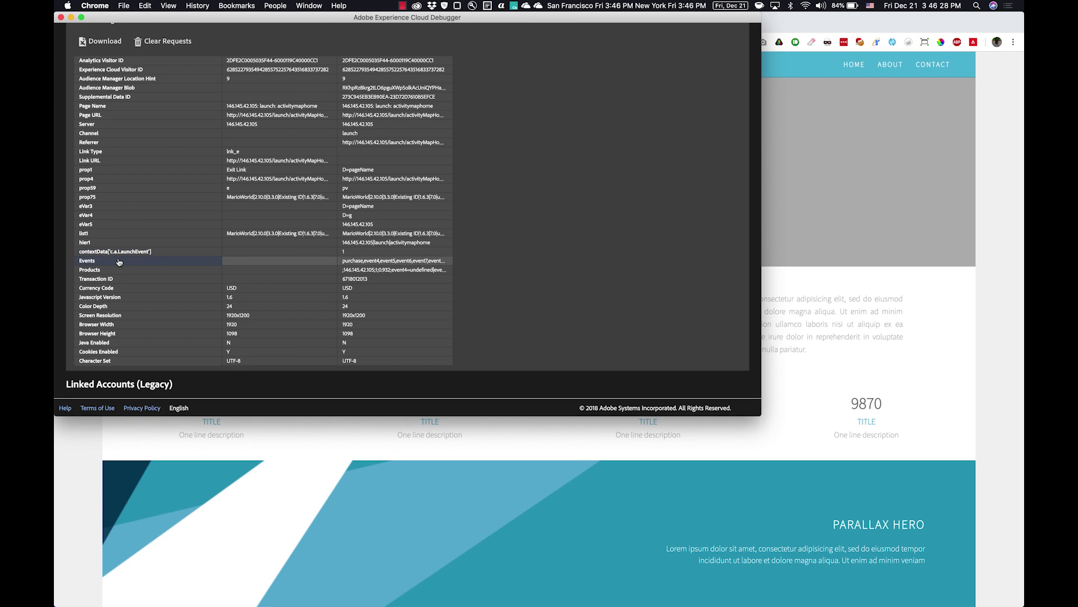
click(834, 145)
click(854, 66)
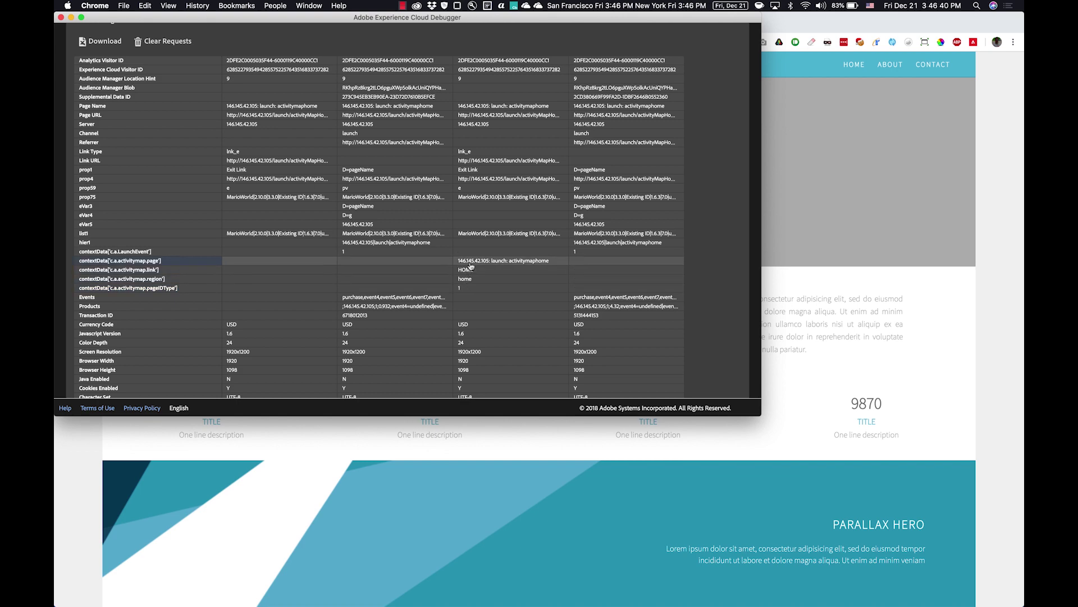
Reread the s.ActivityMap.regionExclusions help entry, then deselect the activityMapHome.html: top rule in Launch
key(super+w)
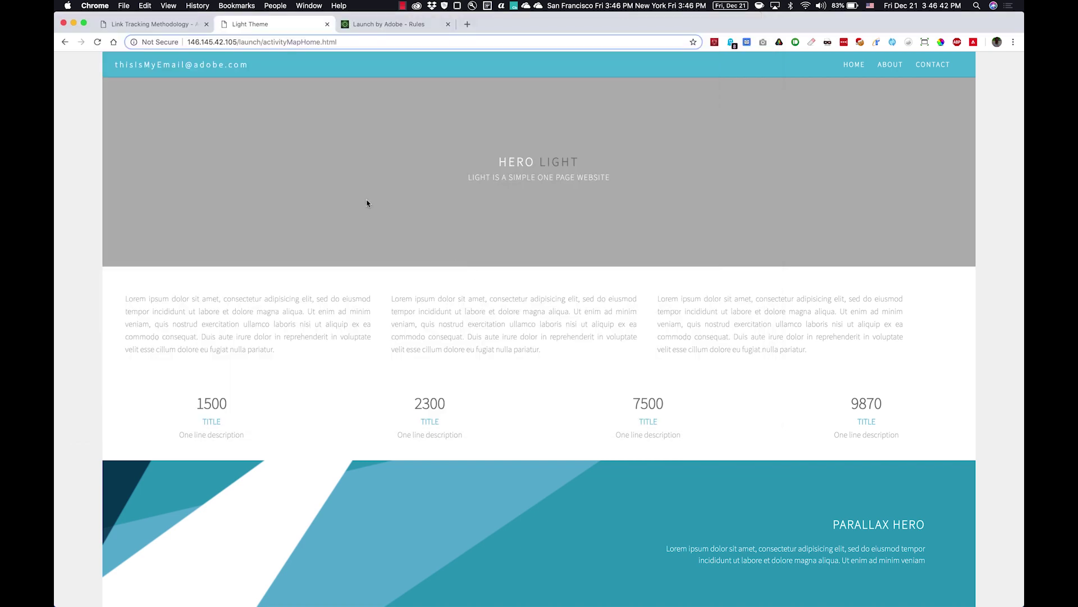
key(ctrl+shift+Tab)
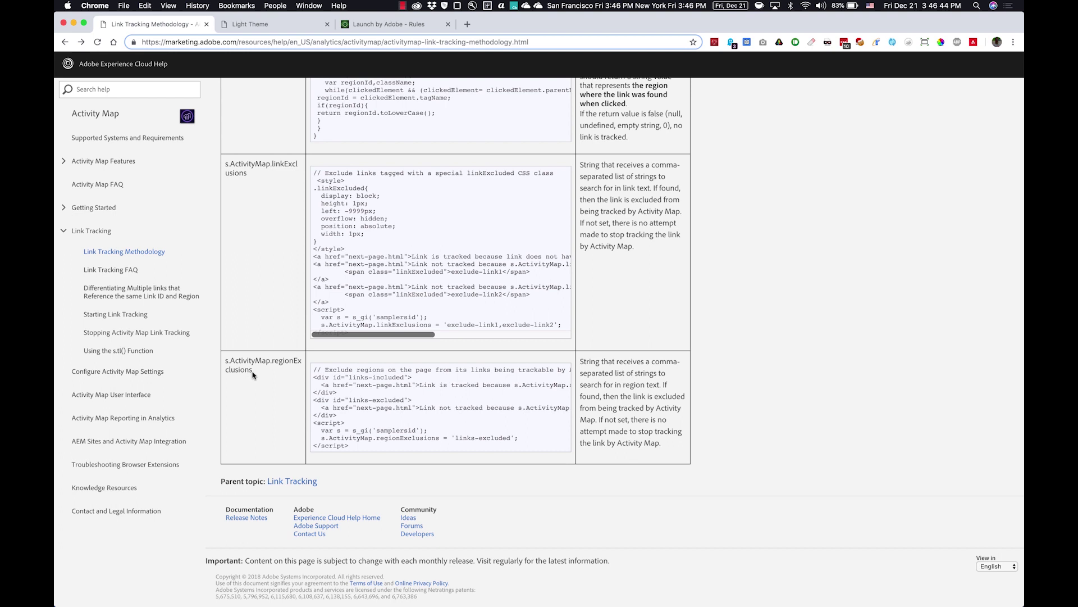
drag(253, 373, 223, 360)
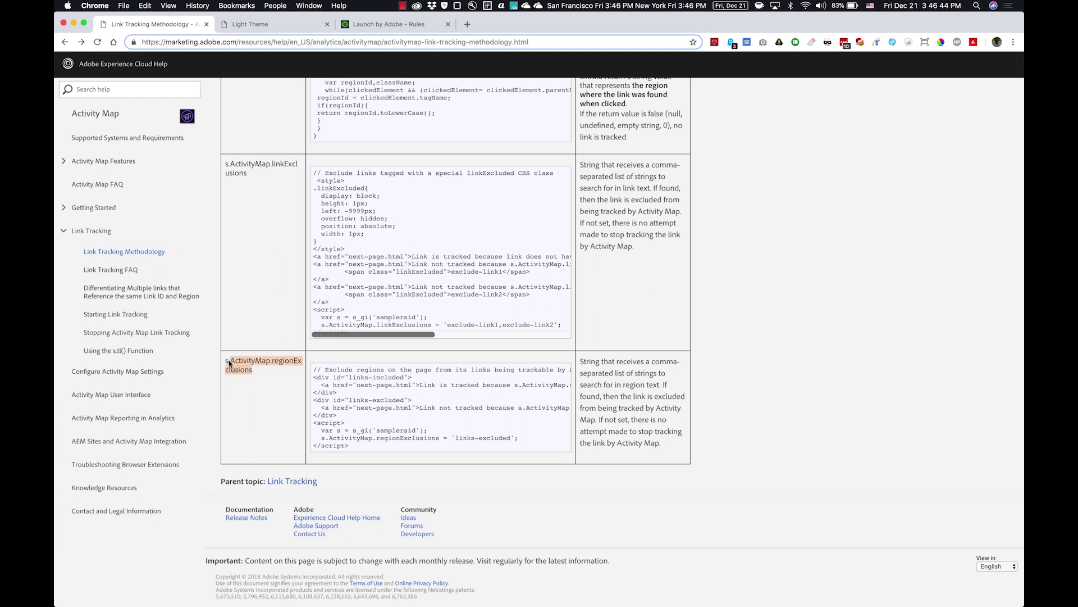
click(270, 372)
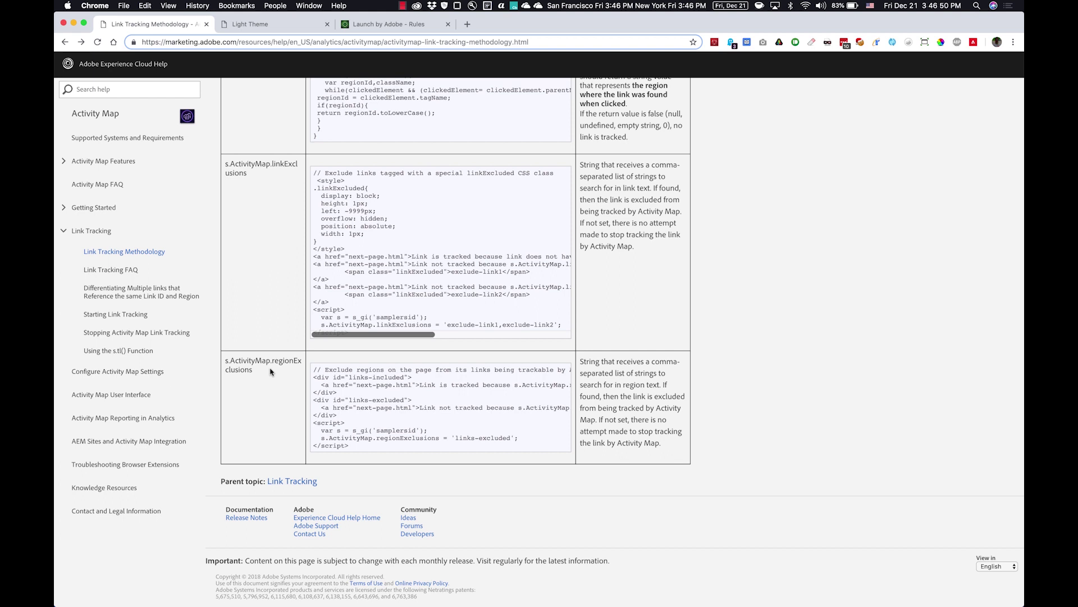
key(super+3)
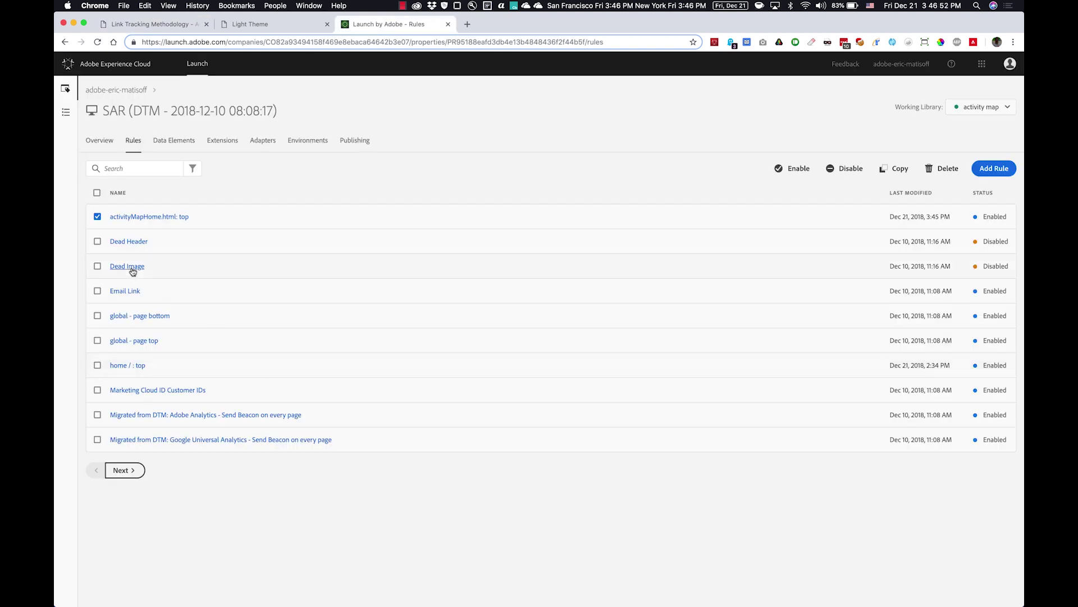
click(98, 220)
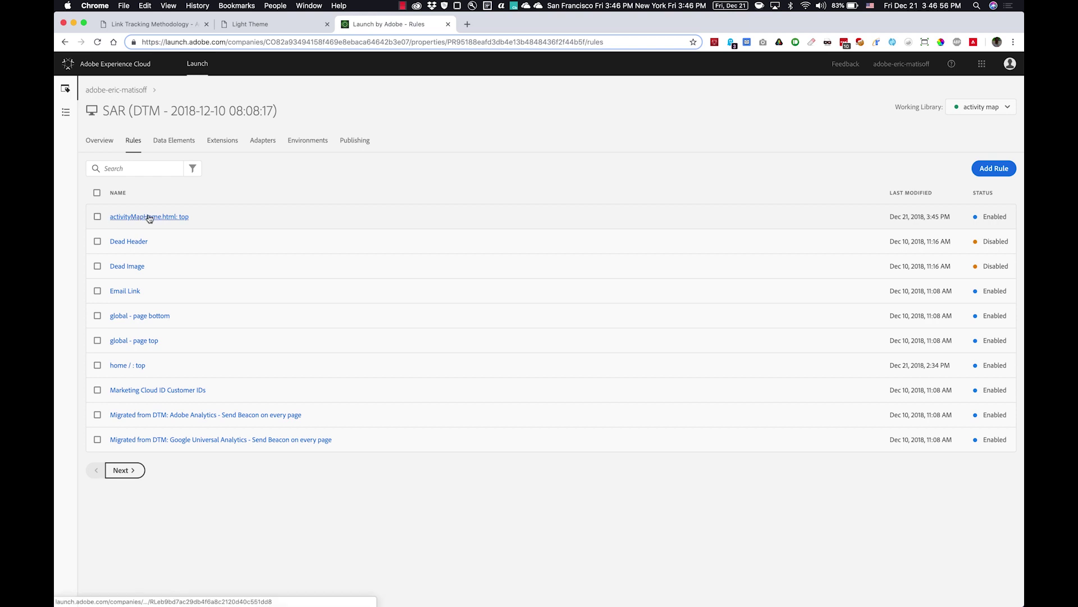
Open the Adobe Analytics extension's custom tracker code editor
click(219, 142)
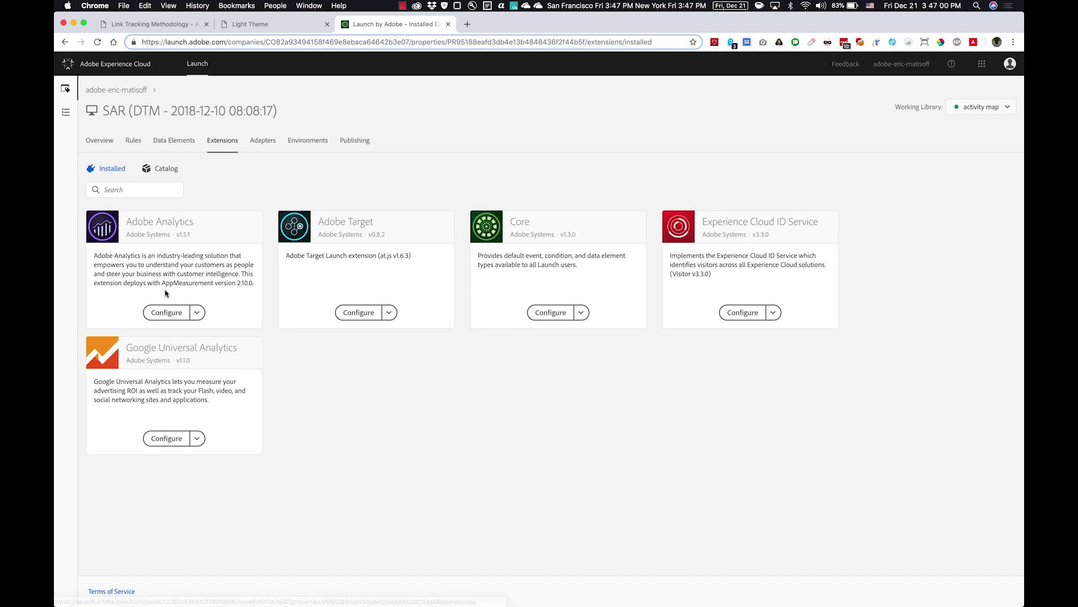
click(162, 313)
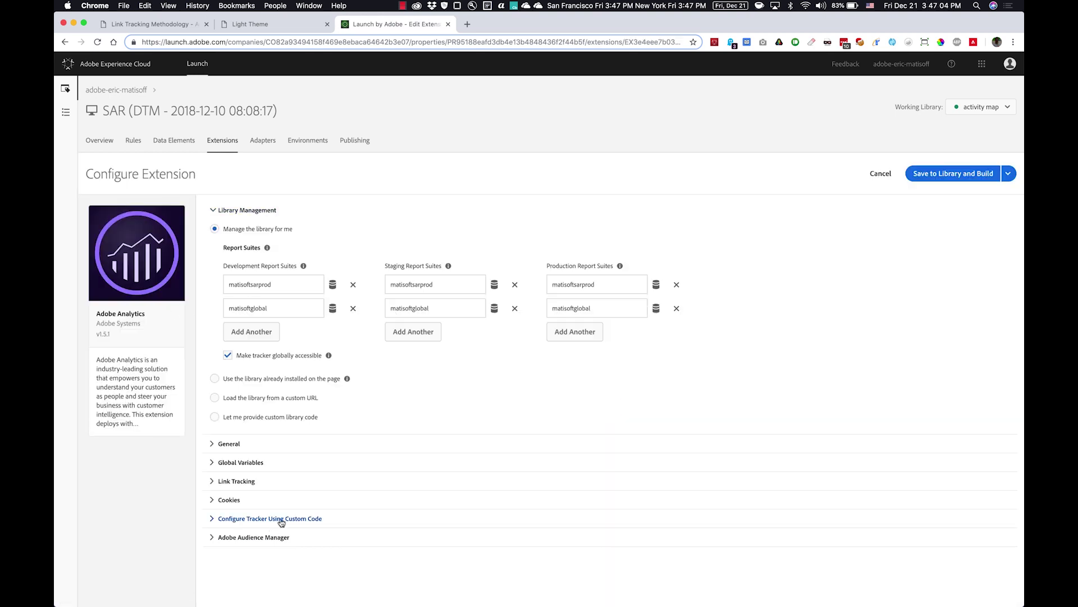
click(270, 518)
scroll(264, 519, down, 2)
click(247, 521)
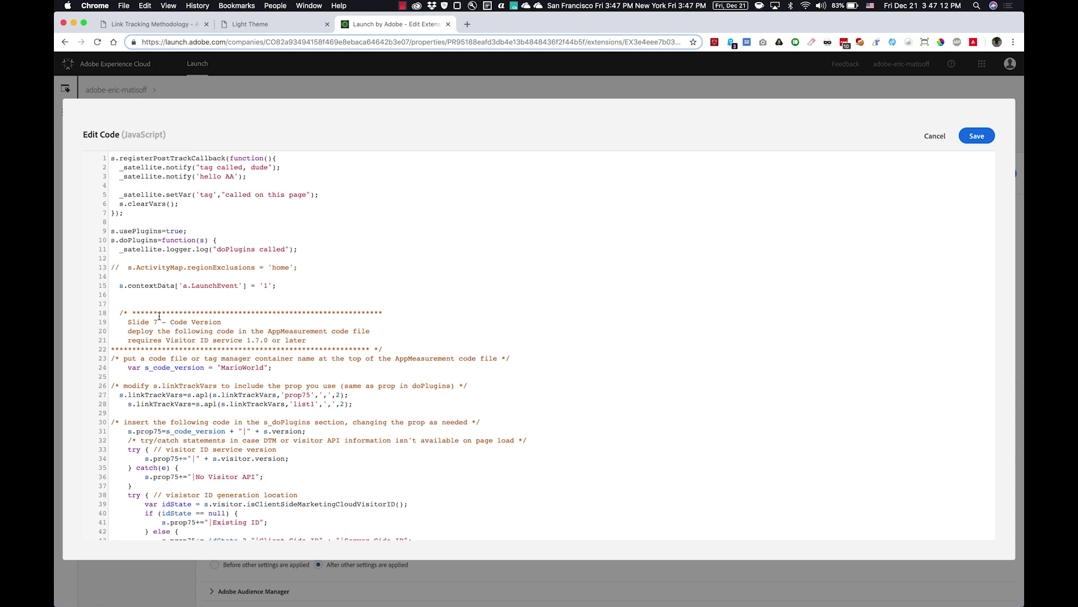
Uncomment the regionExclusions = 'home' line on line 13, save the code, and build the library
click(167, 269)
key(BackSpace)
key(BackSpace)
double_click(222, 269)
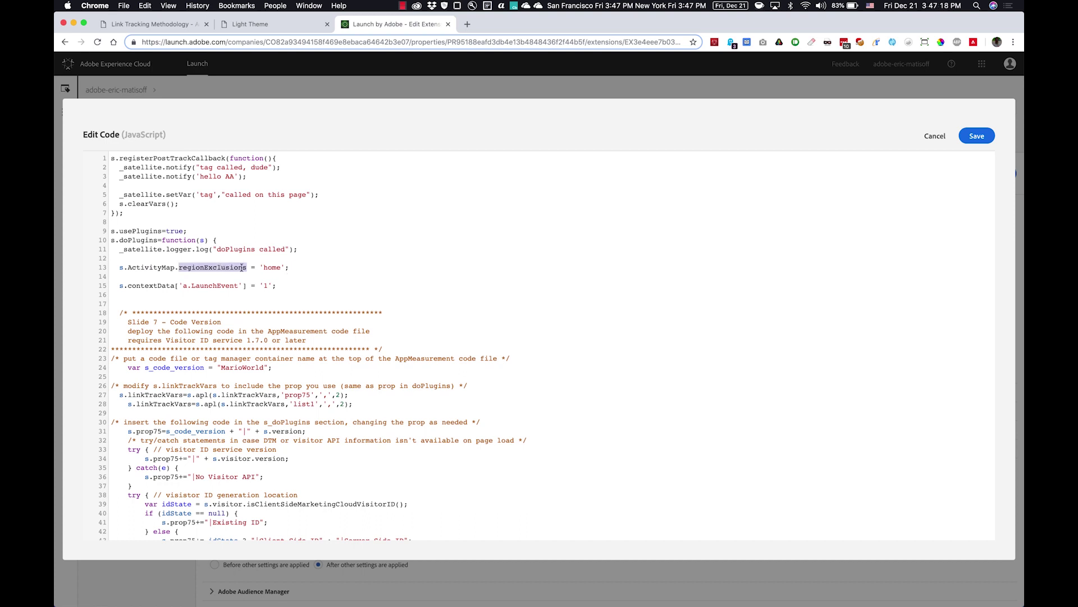
double_click(268, 268)
click(394, 262)
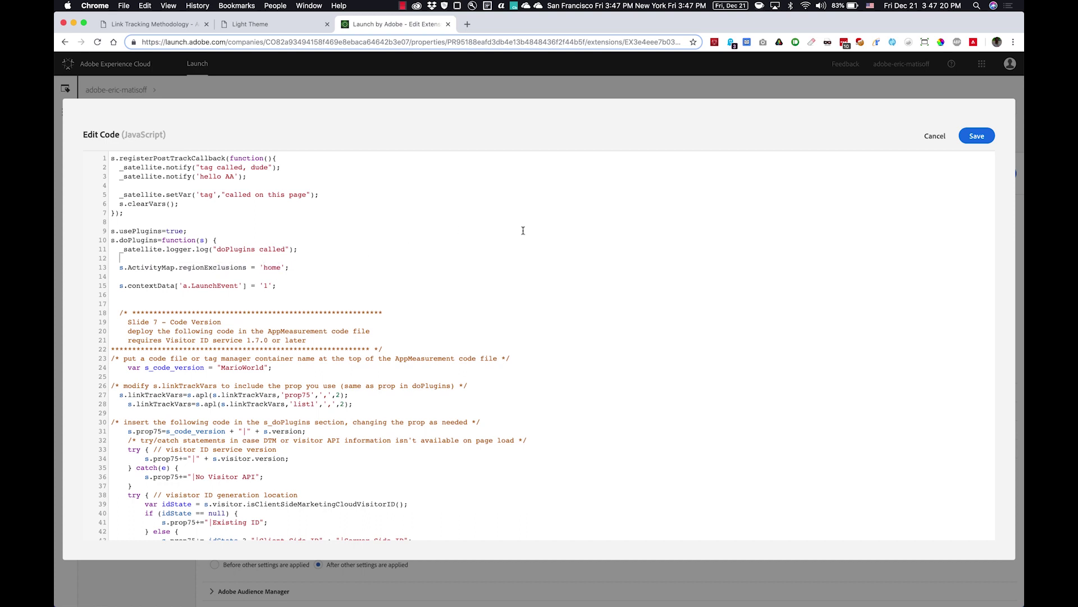
click(976, 137)
click(933, 174)
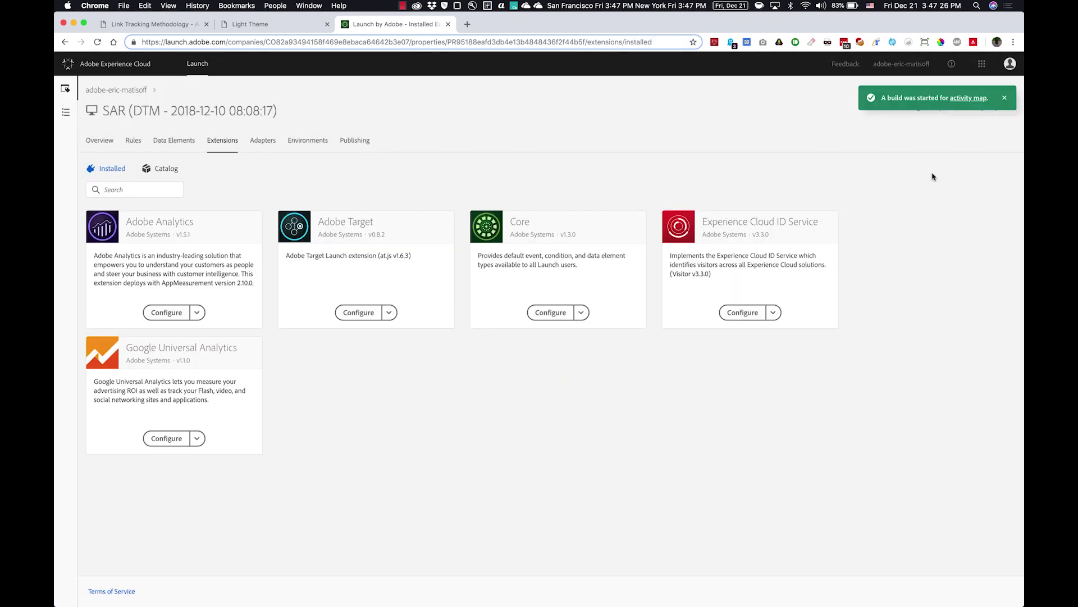
Check the launch/activityMapHome.html page path on the Light Theme site, then return to Launch extensions
key(ctrl+shift+Tab)
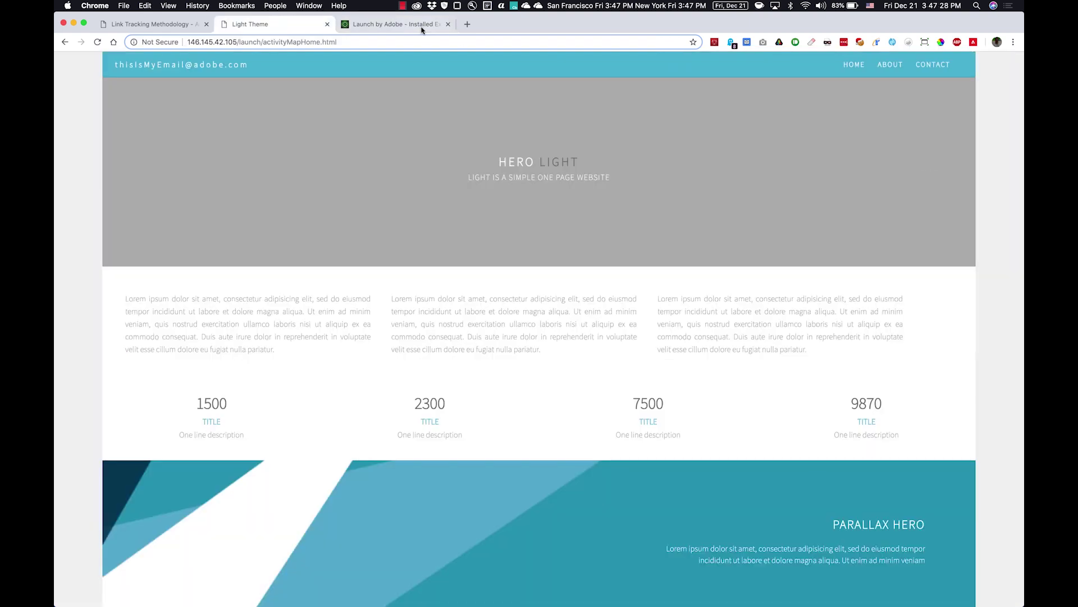
drag(239, 42, 359, 43)
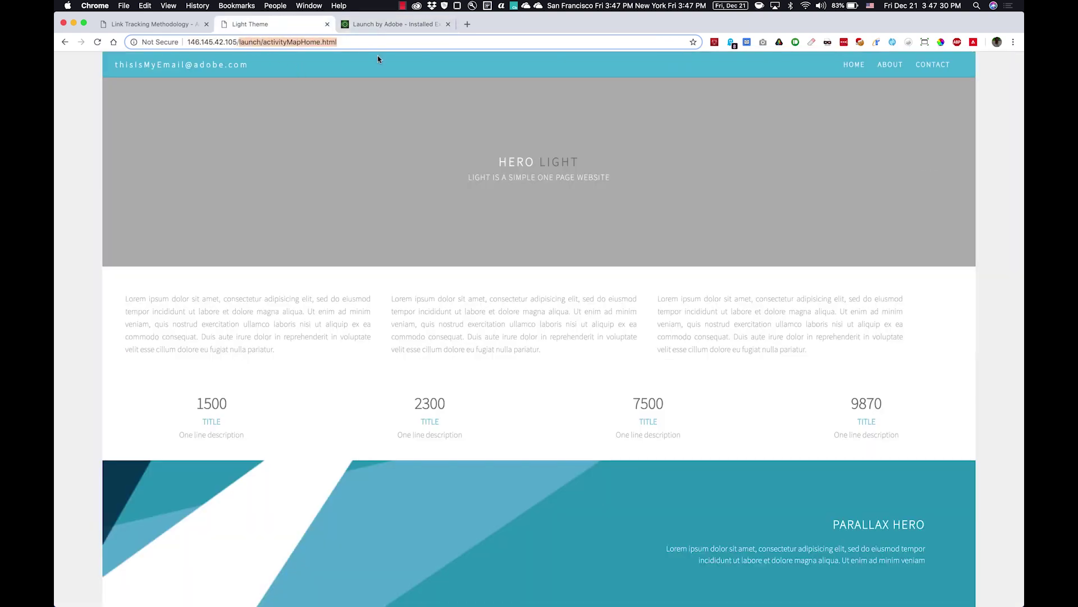
click(393, 66)
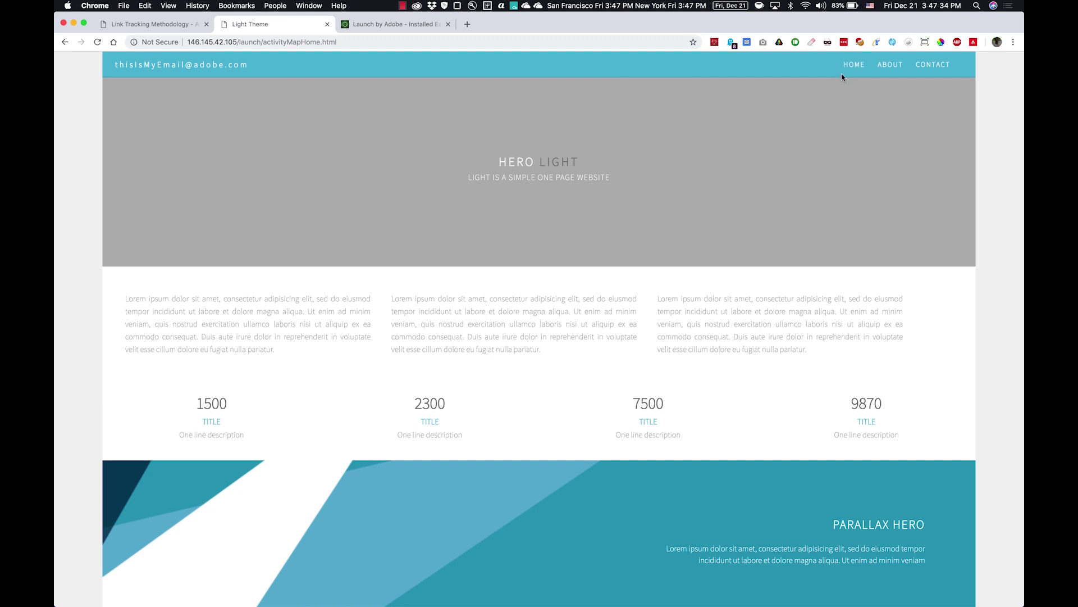
key(ctrl+Tab)
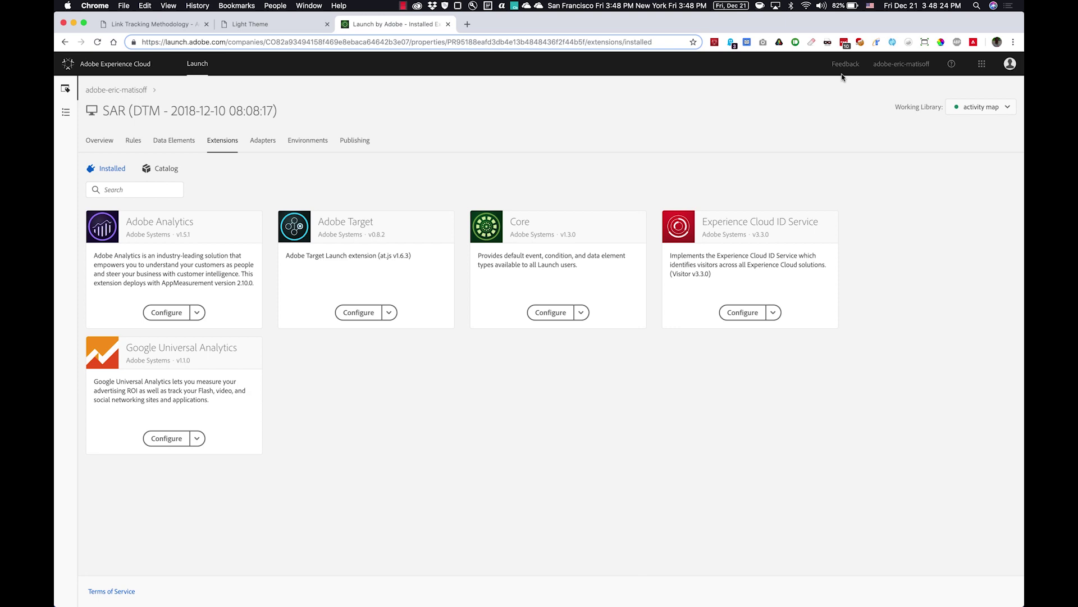
Clear all captured Analytics requests in the Experience Cloud Debugger
key(ctrl+shift+Tab)
key(super+grave)
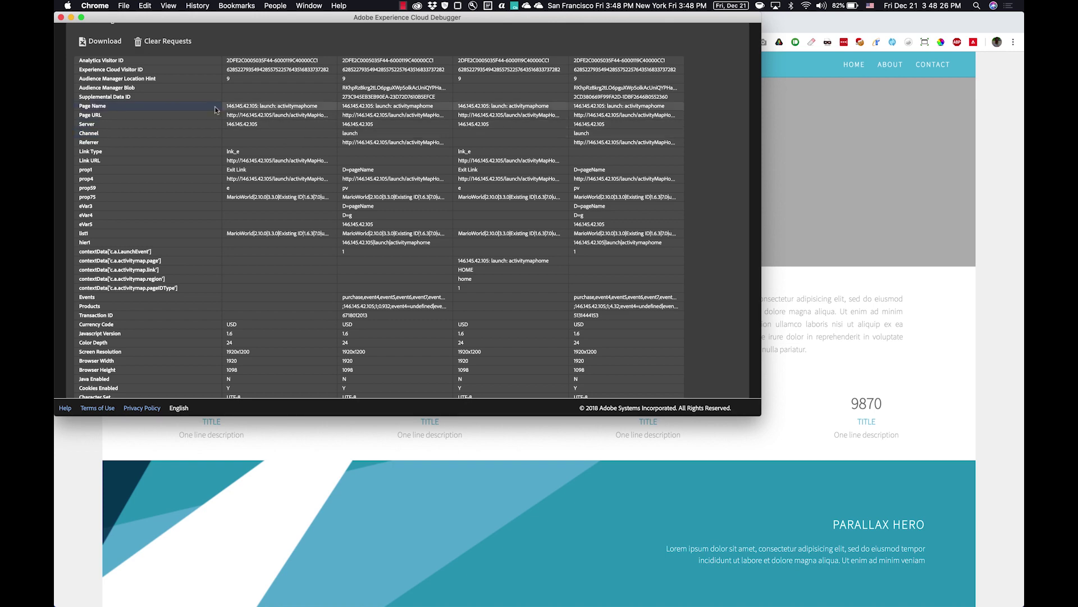
scroll(215, 110, up, 10)
click(169, 114)
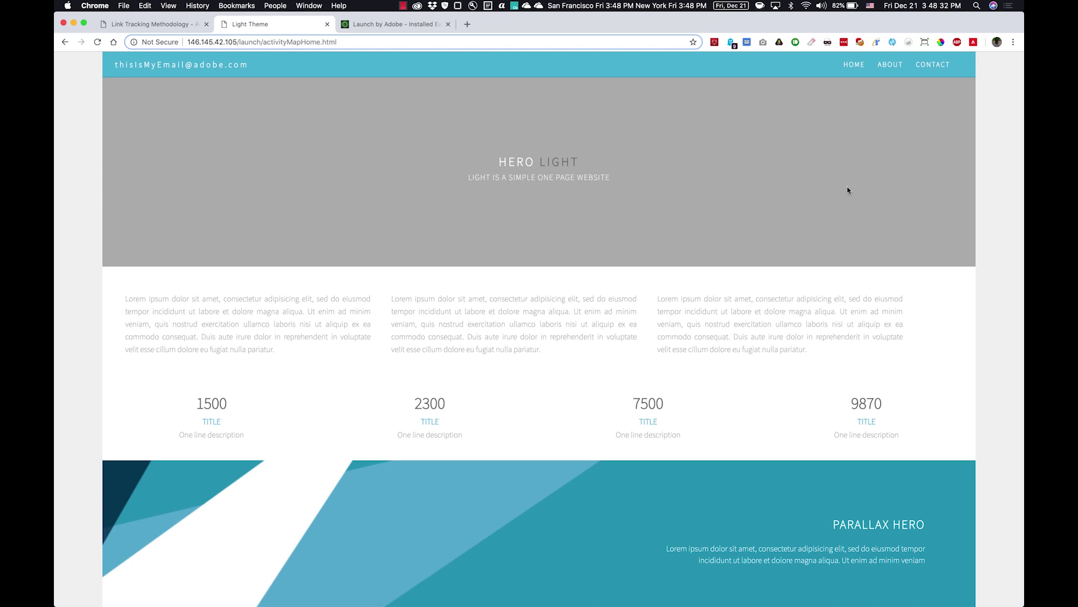
Click the site's email link and inspect its hit in the Debugger
key(super+grave)
scroll(325, 236, down, 5)
click(882, 195)
click(204, 71)
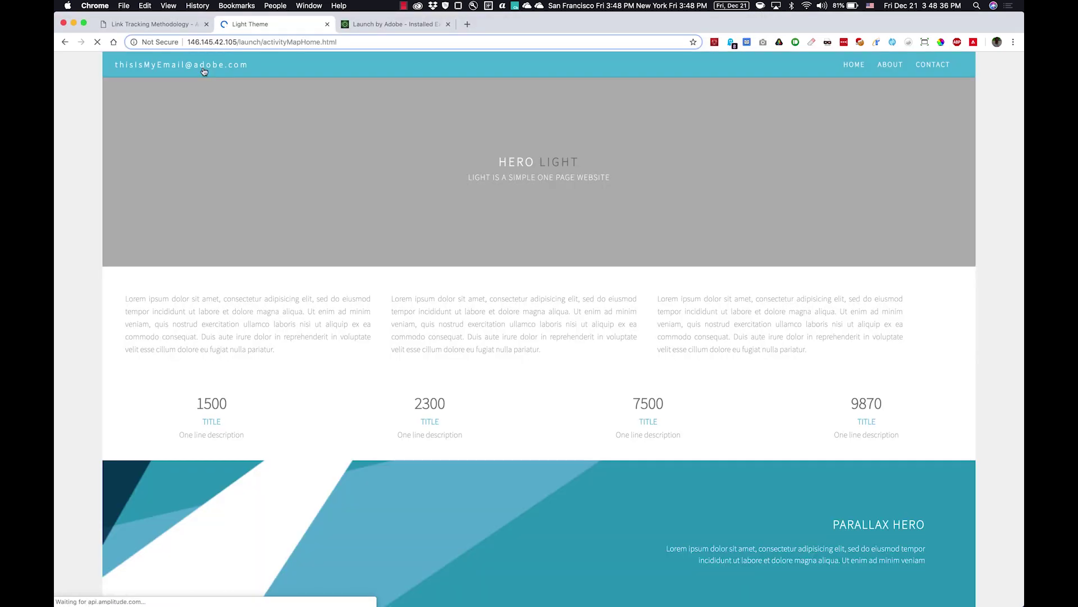
key(super+grave)
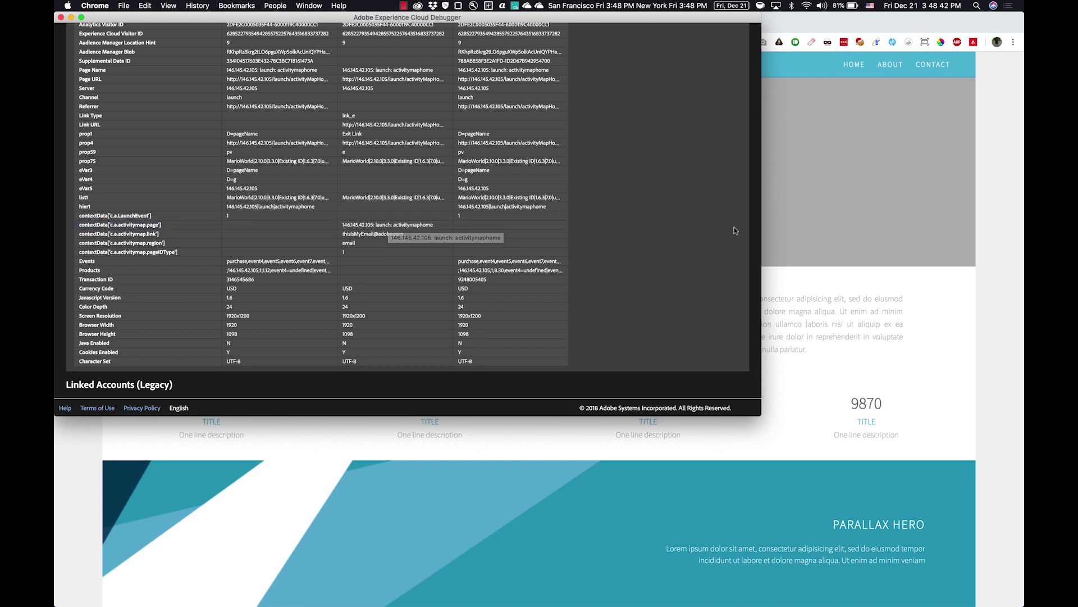
Click the HOME link, inspect its hit, and return to Launch's installed extensions
click(817, 234)
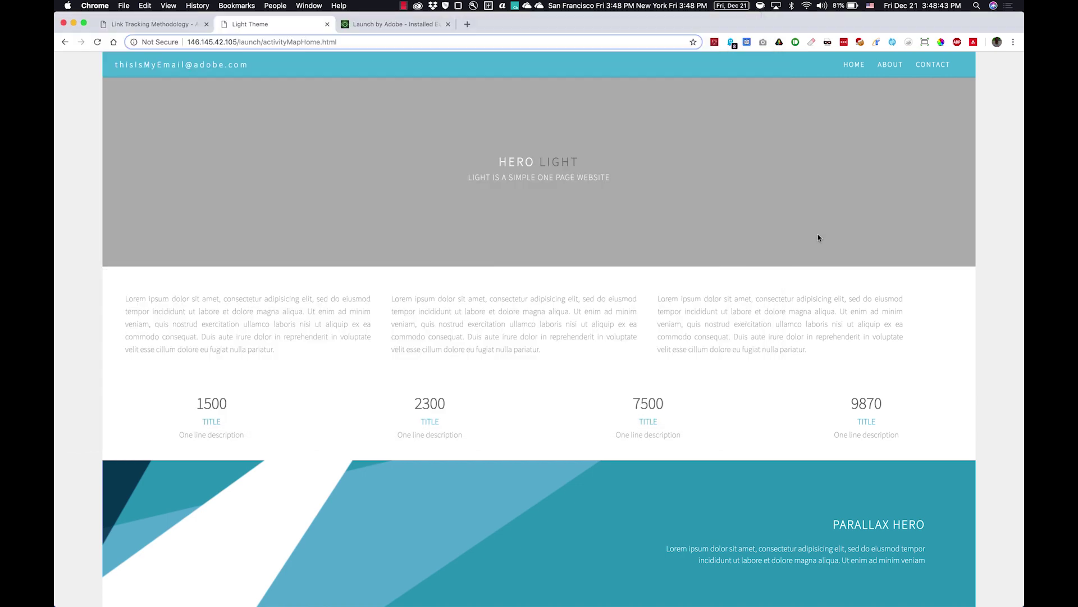
click(853, 67)
key(super+grave)
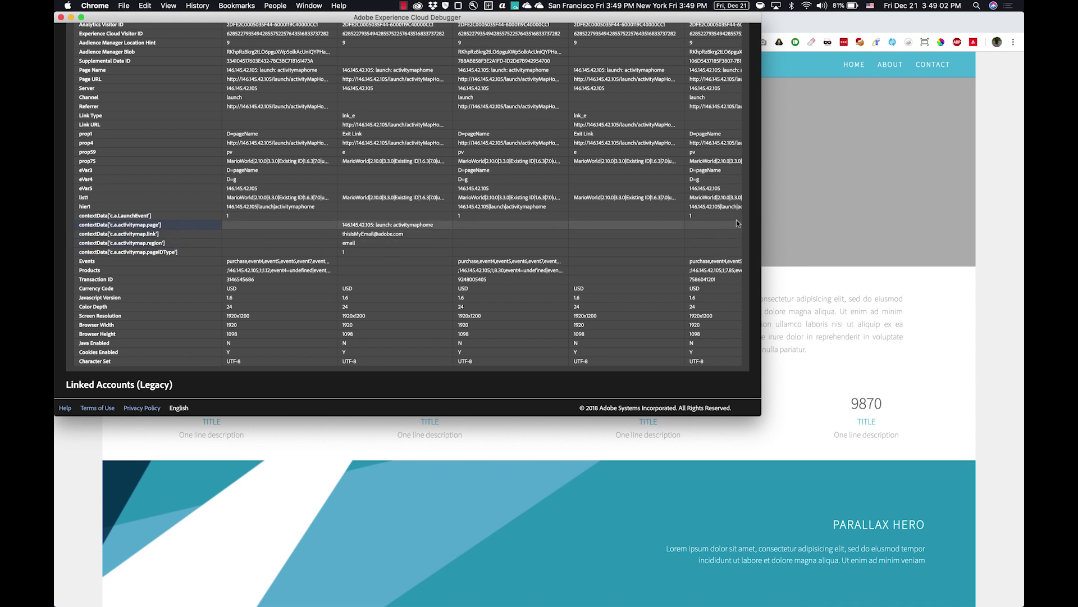
click(806, 203)
key(ctrl+Tab)
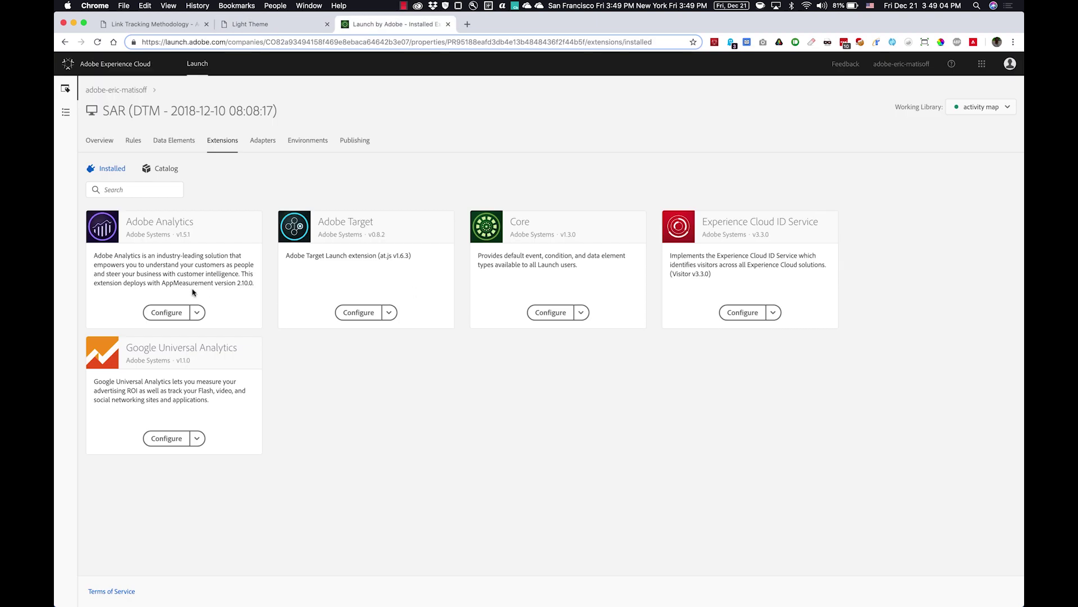
click(132, 147)
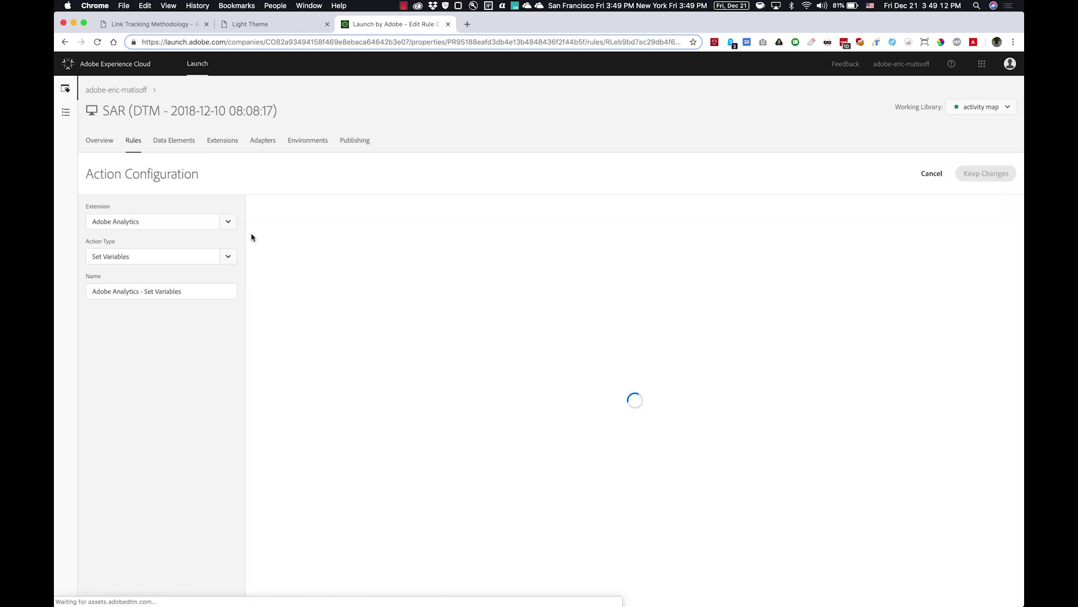
scroll(337, 315, down, 1)
scroll(356, 353, down, 6)
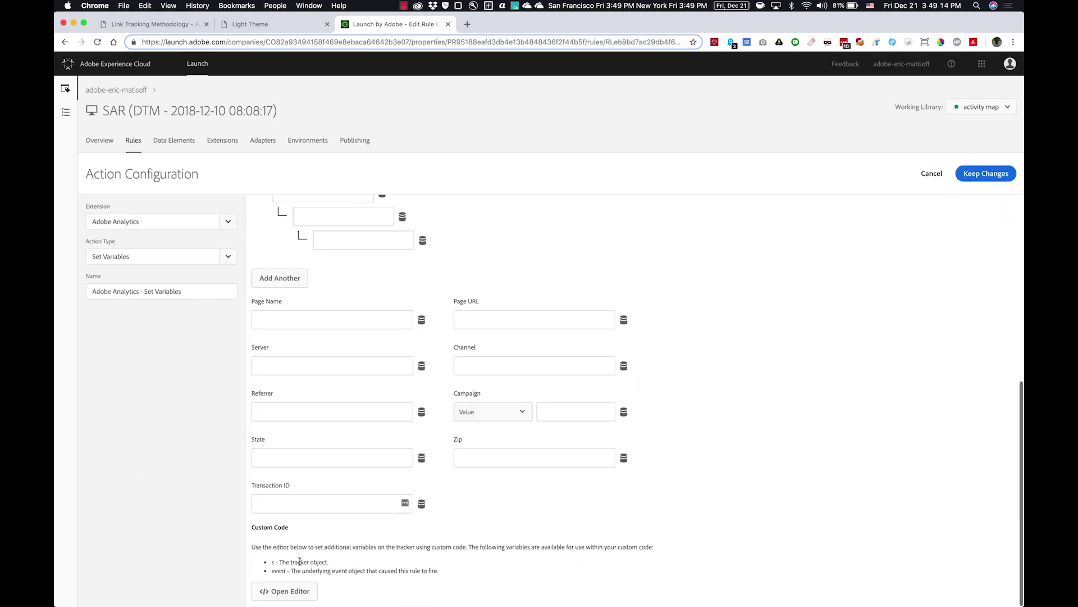
click(288, 591)
click(928, 136)
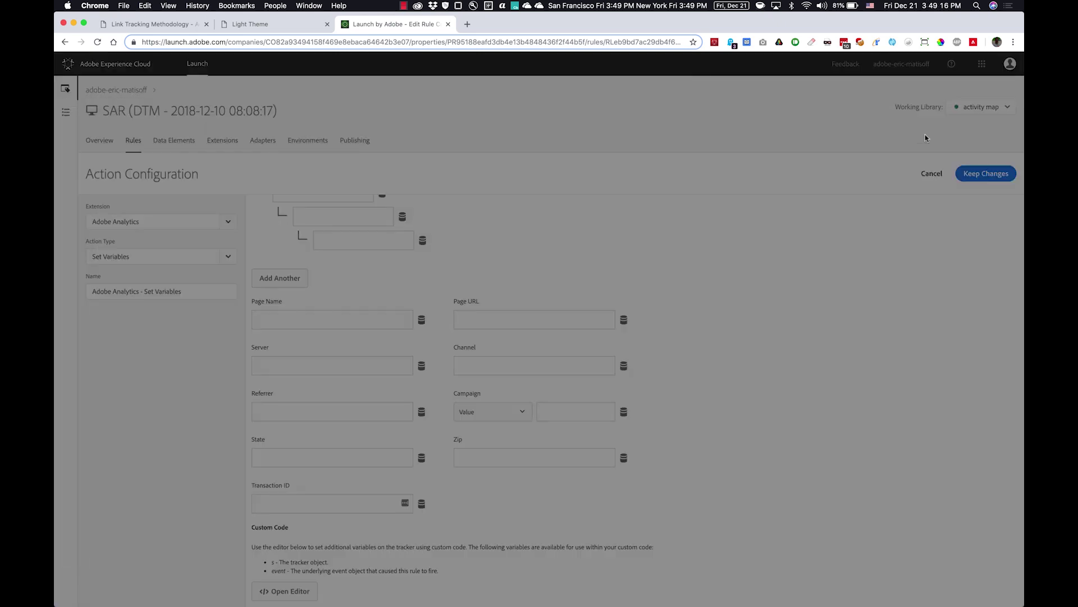
click(224, 143)
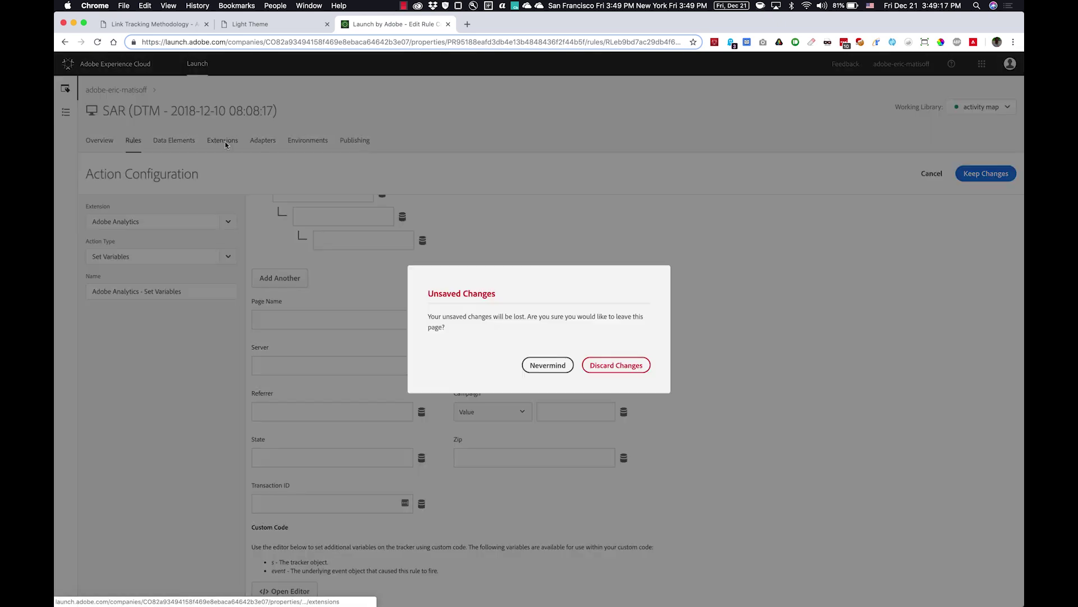
click(616, 366)
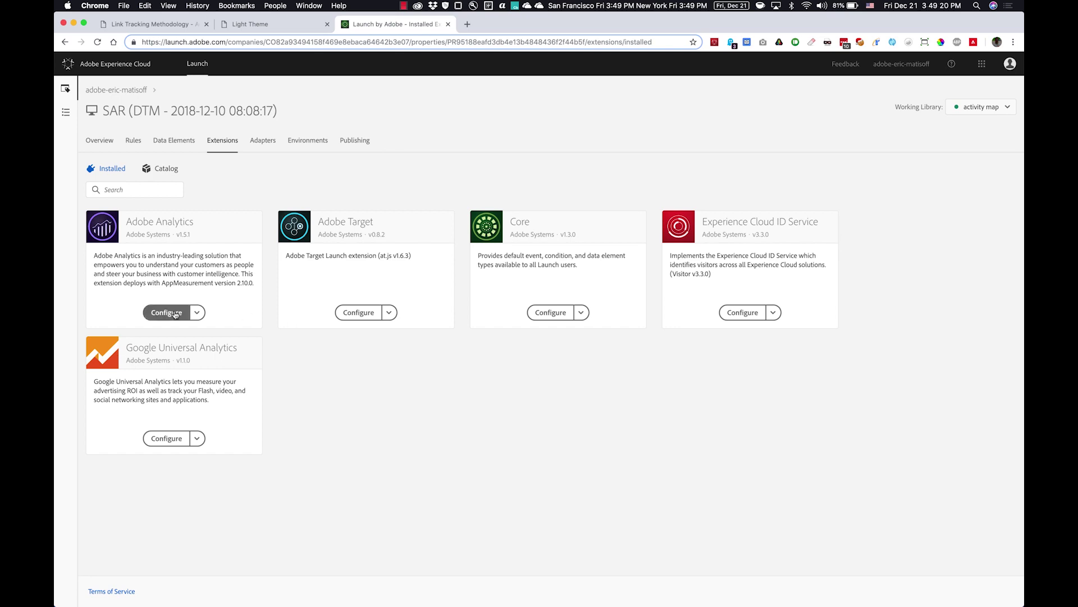
Open the Adobe Analytics custom tracker code at the regionExclusions line
click(173, 312)
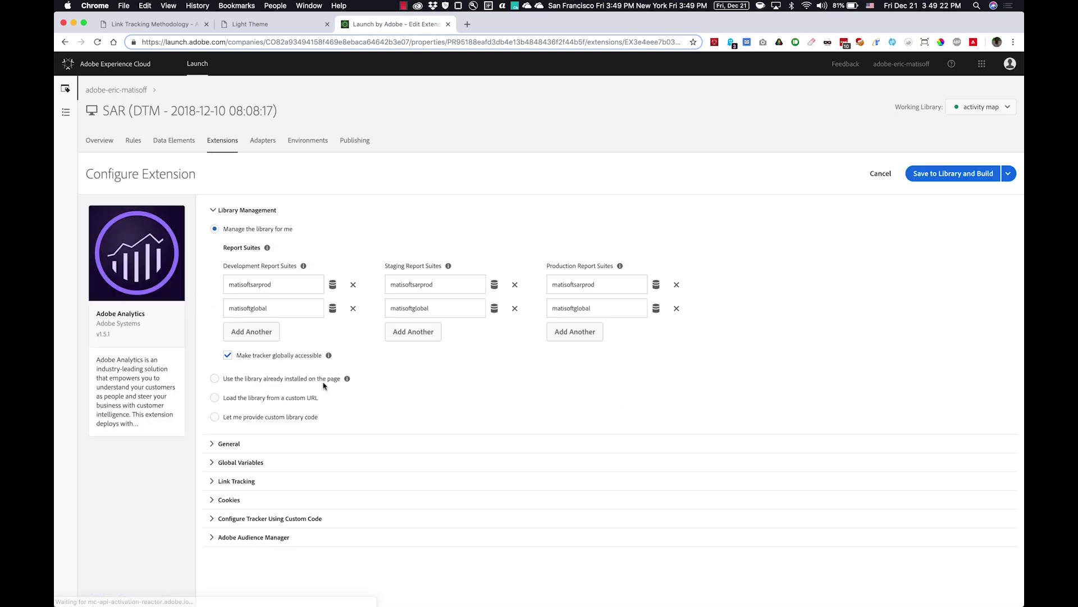
click(273, 520)
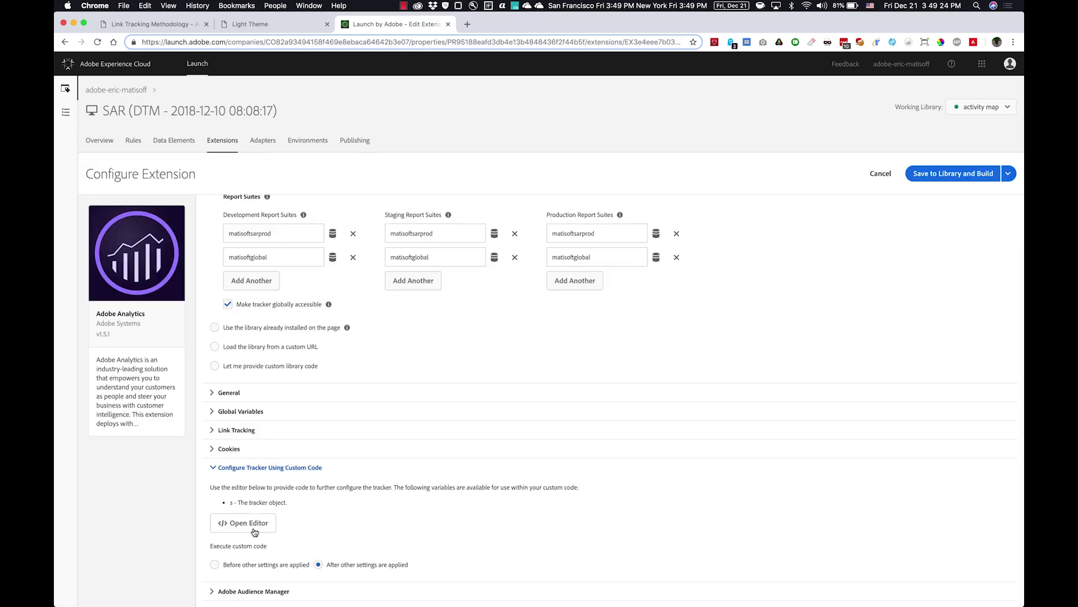
click(257, 531)
click(264, 268)
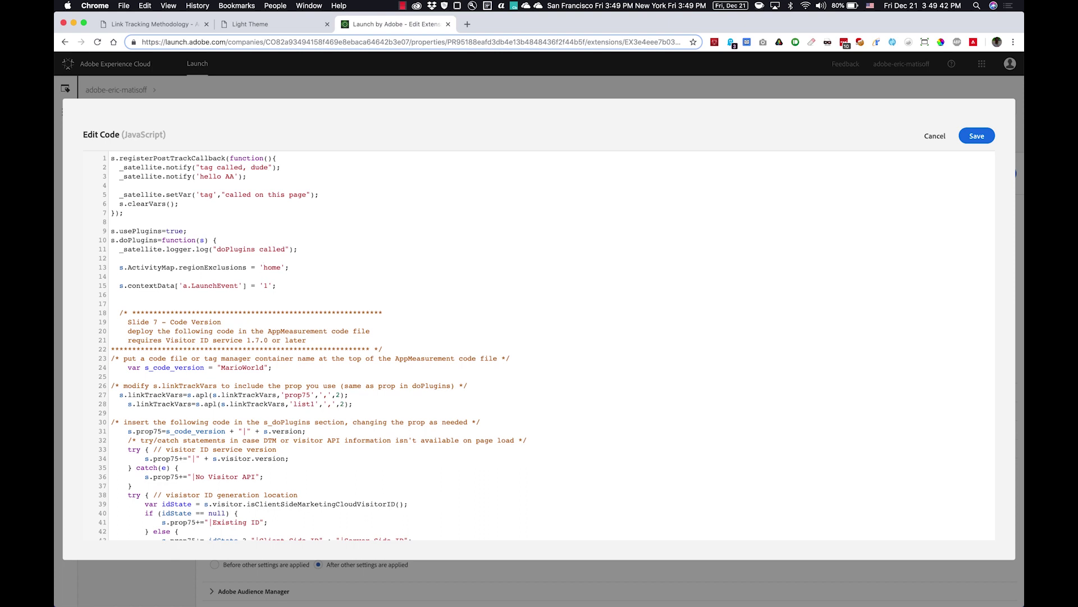
Change line 13 to s.ActivityMap.regionExclusions += ',home' so it appends instead of replacing
double_click(250, 267)
drag(175, 268, 119, 267)
key(super+c)
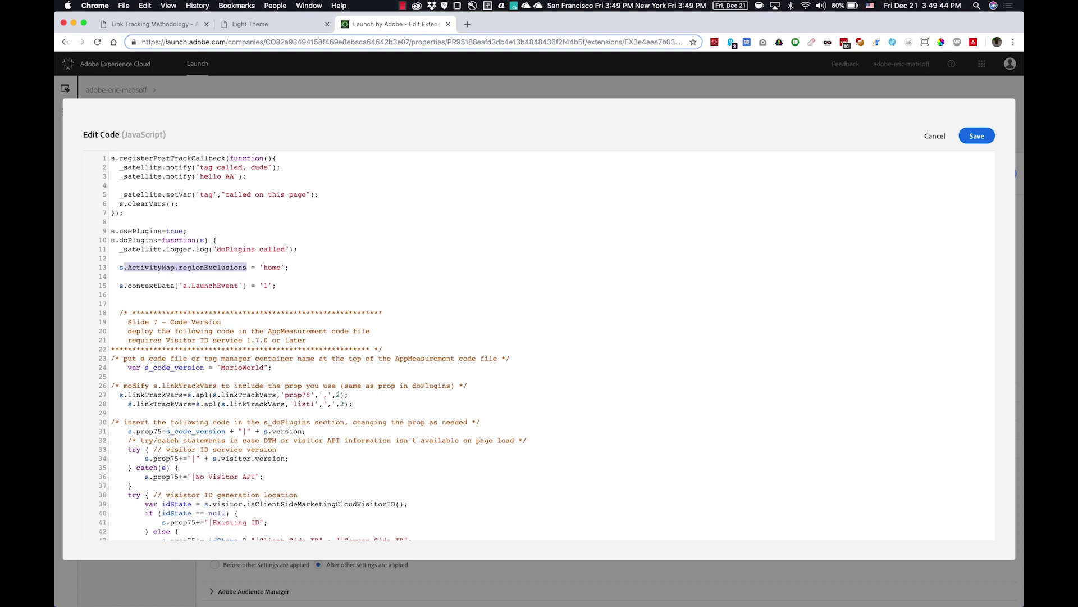
key(Right)
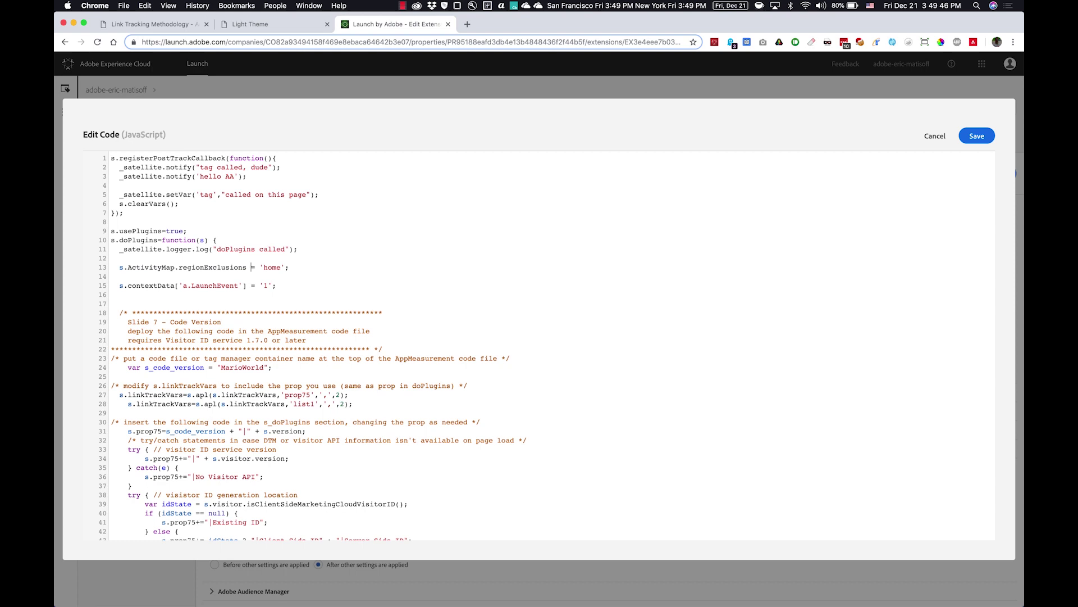
text(+)
key(super+v)
key(BackSpace)
key(BackSpace)
key(BackSpace)
key(BackSpace)
key(BackSpace)
key(BackSpace)
key(BackSpace)
key(BackSpace)
key(BackSpace)
double_click(247, 267)
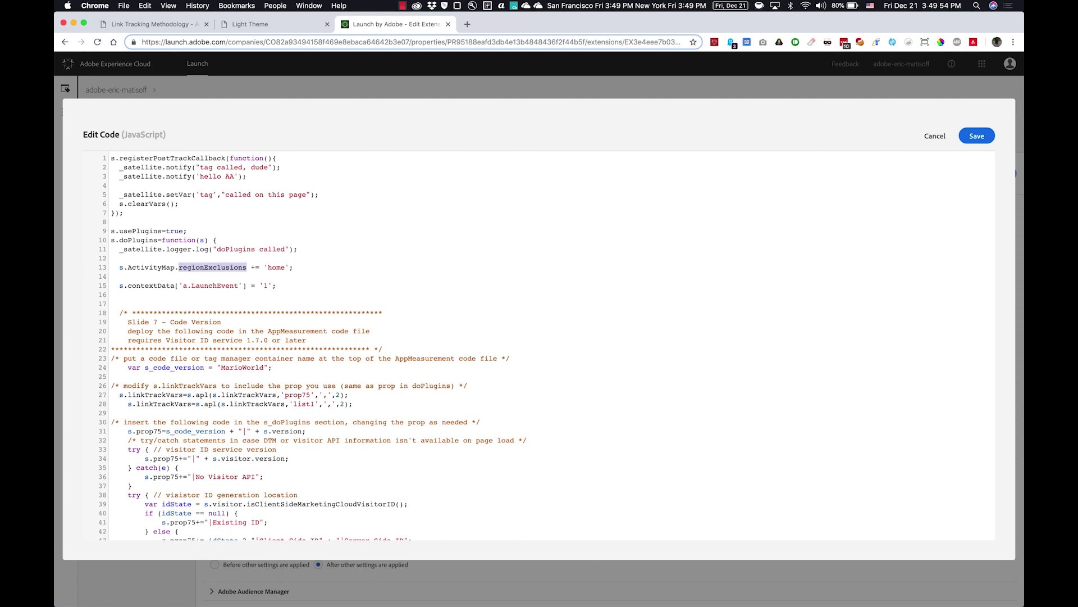
click(259, 267)
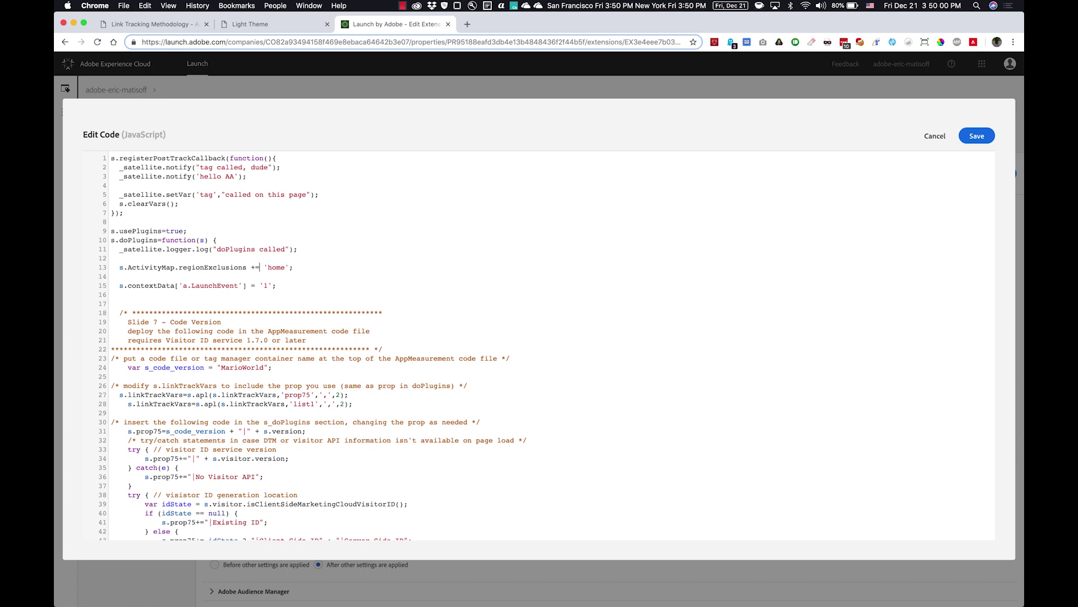
text(,)
key(ctrl+shift+Tab)
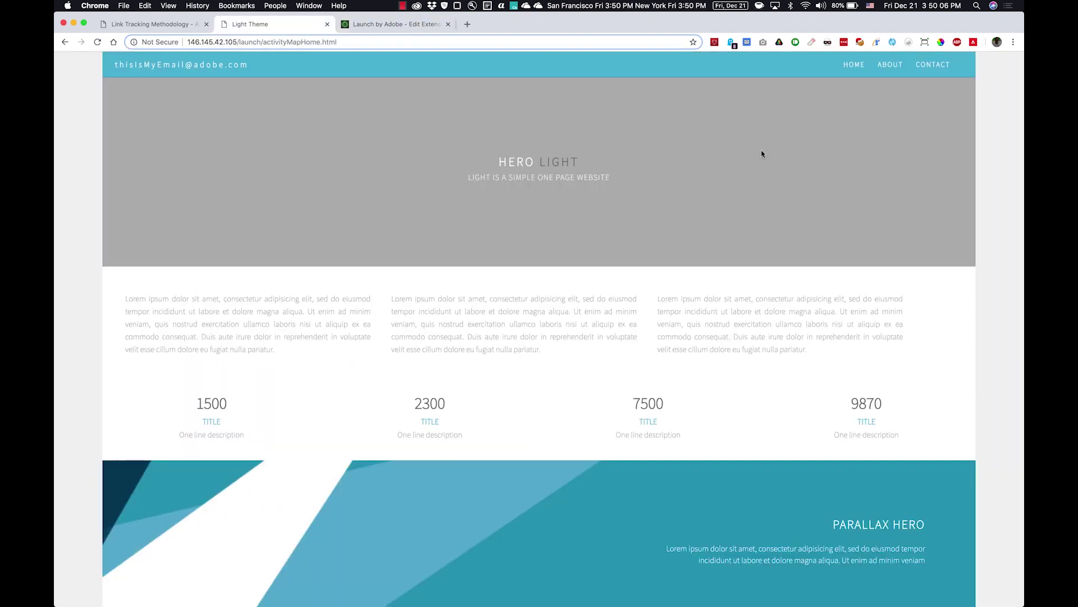
key(ctrl+Tab)
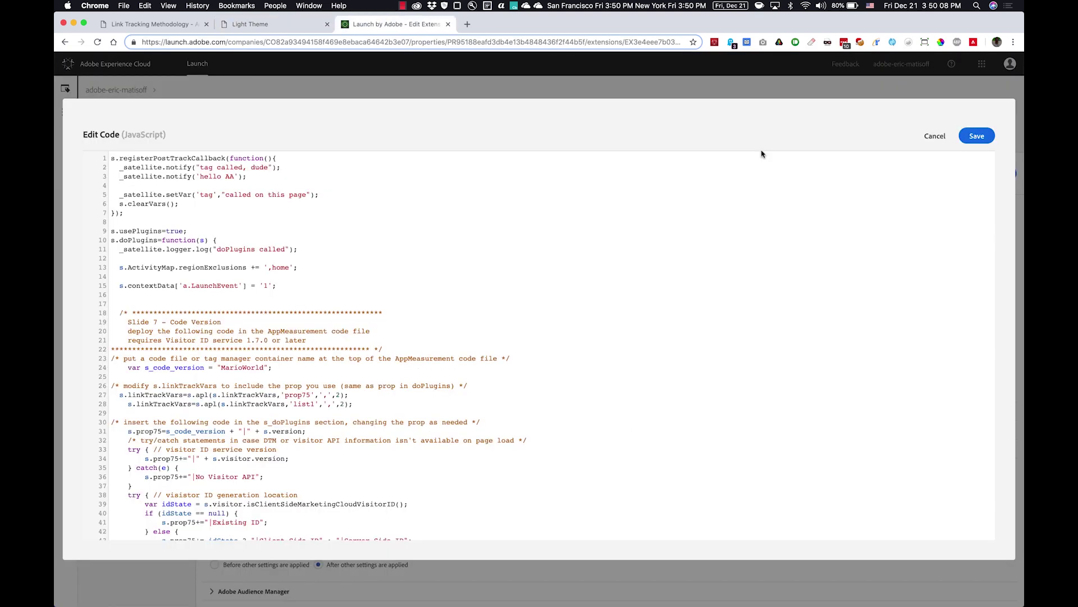